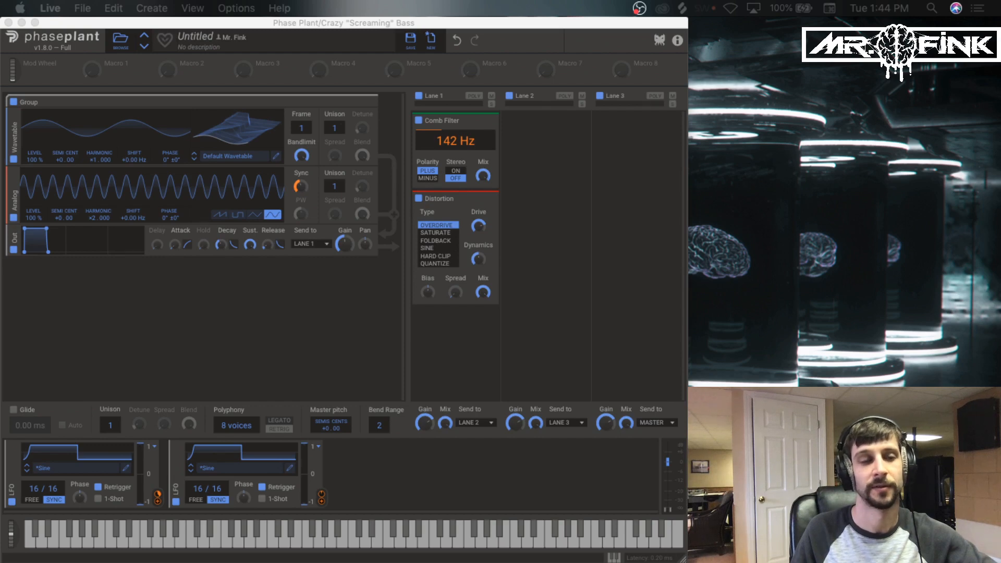
Reset to a new blank patch and add a Wavetable generator.
left_click(310, 354)
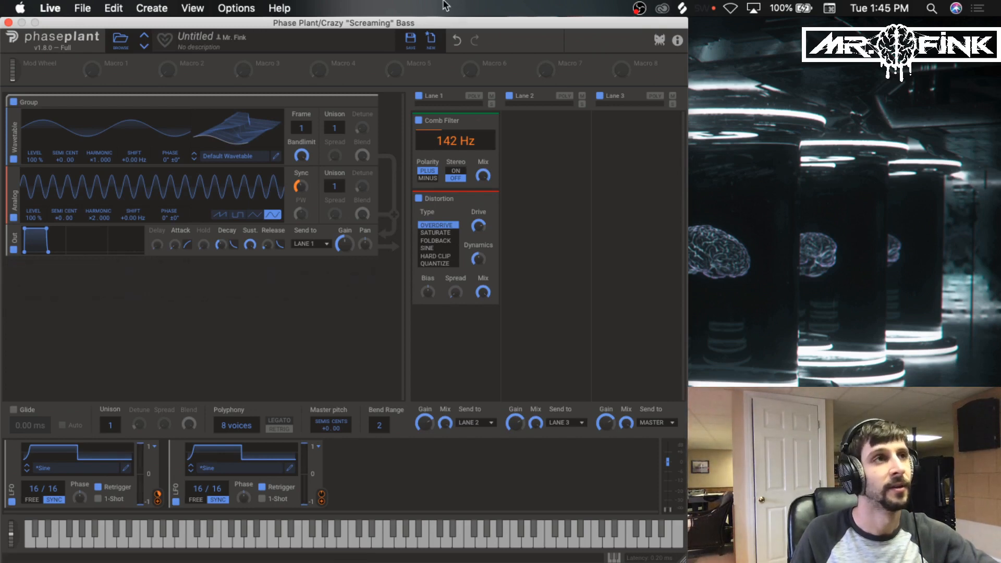
left_click(431, 42)
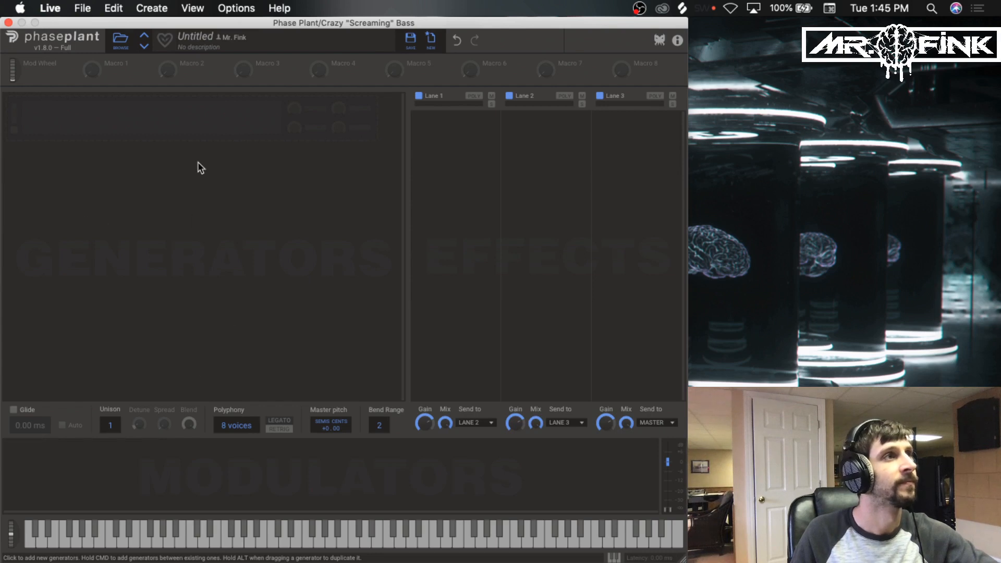
left_click(160, 119)
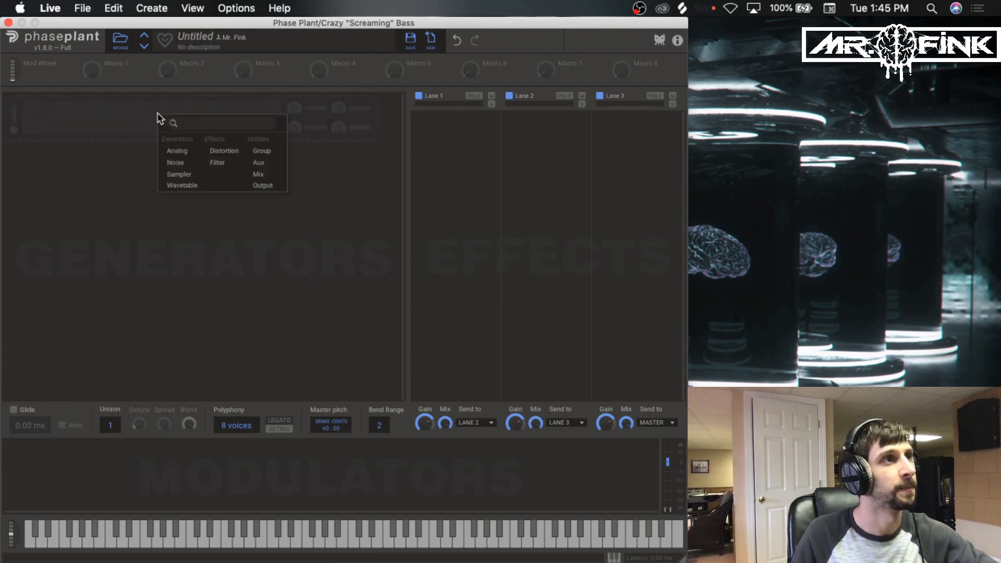
left_click(182, 188)
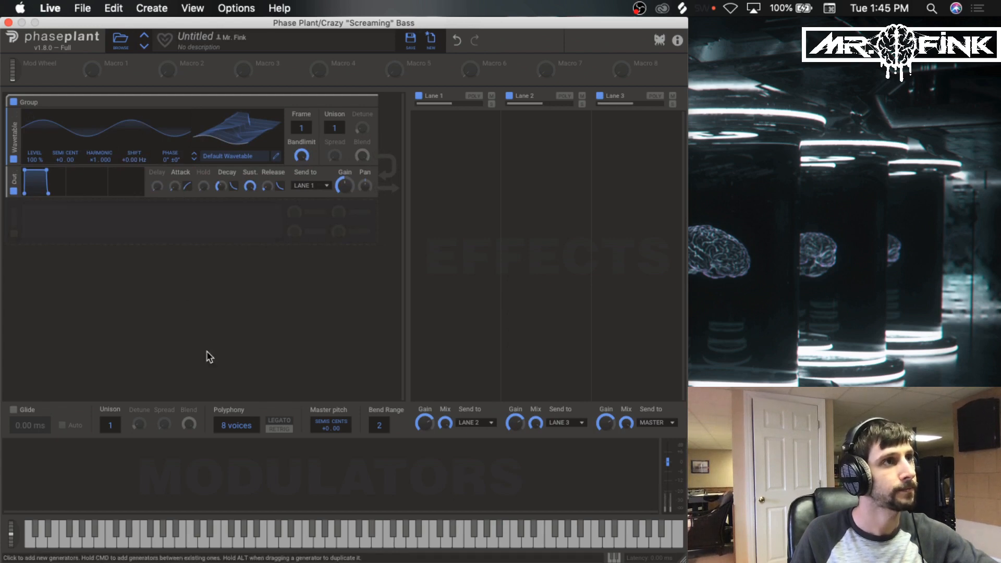
Add an Analog generator and place it inside the group between the Wavetable generator and the output.
left_click(64, 230)
left_click(81, 266)
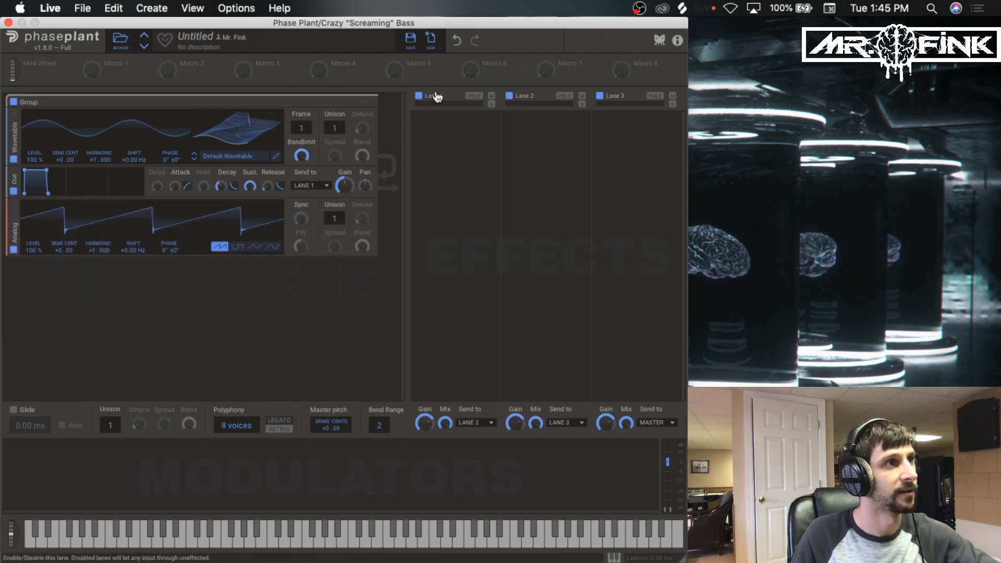
mouse_move(13, 232)
left_mouse_down()
mouse_move(40, 227)
mouse_move(20, 236)
left_mouse_up()
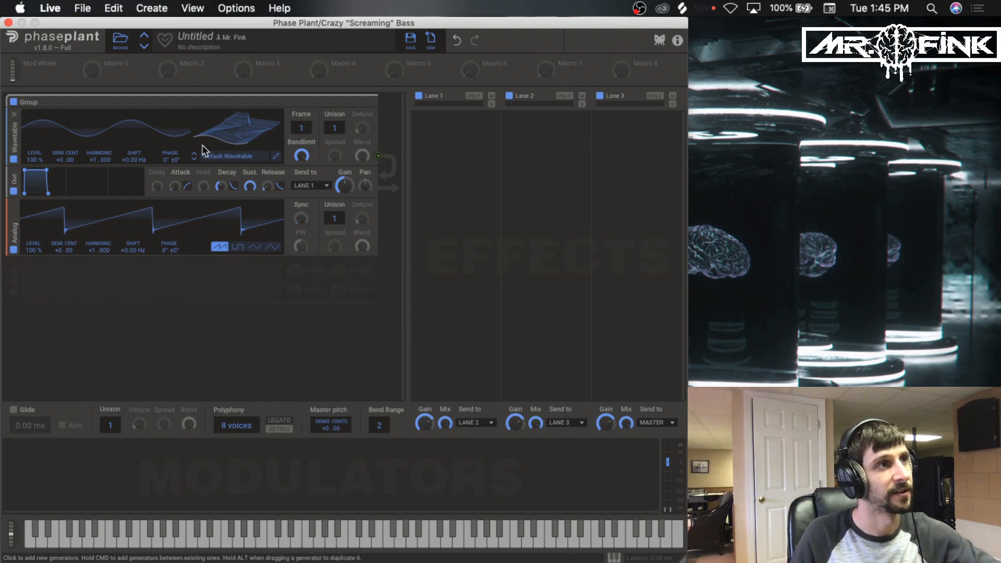
left_click_drag(11, 232, 11, 185)
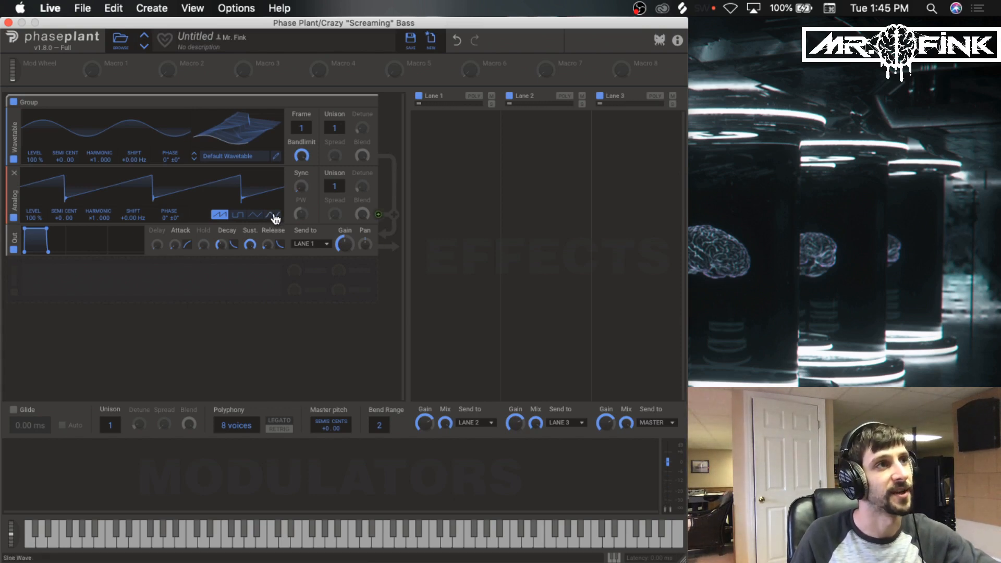
Switch the Analog oscillator to a sine wave and set its harmonic to 2.000.
left_click(273, 215)
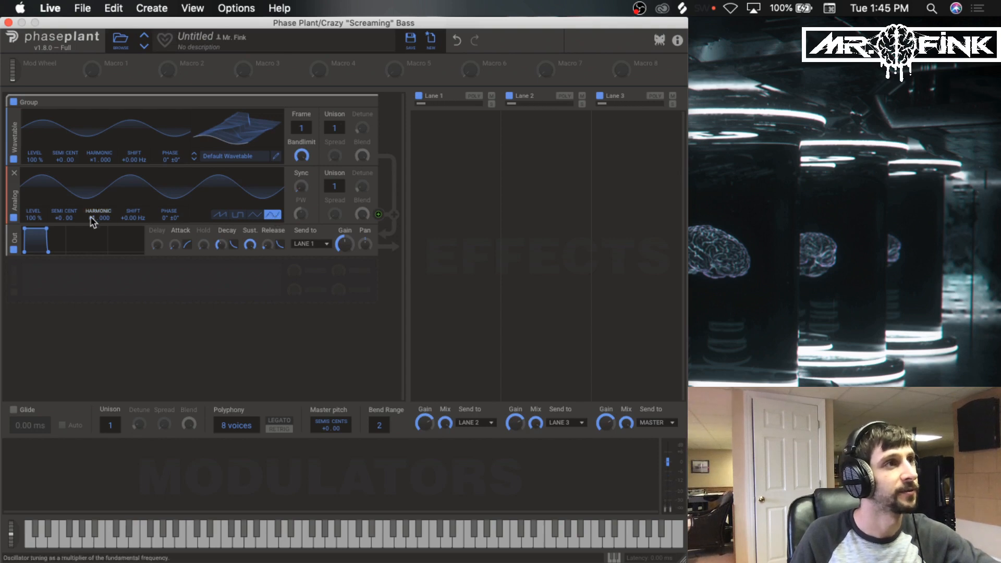
left_click_drag(92, 219, 93, 214)
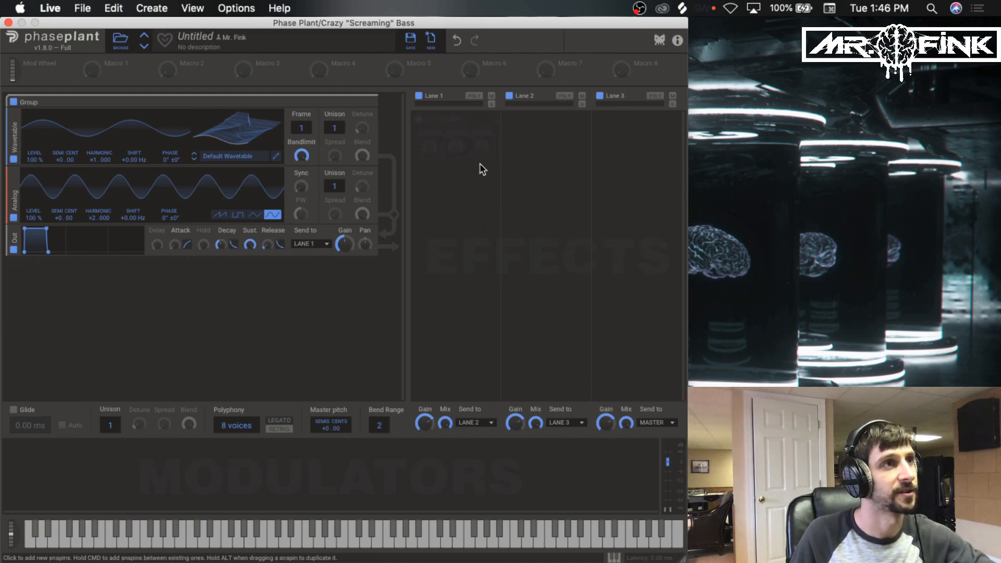
Add a Comb Filter to Lane 1 and set its cutoff to 142 Hz.
left_click(459, 141)
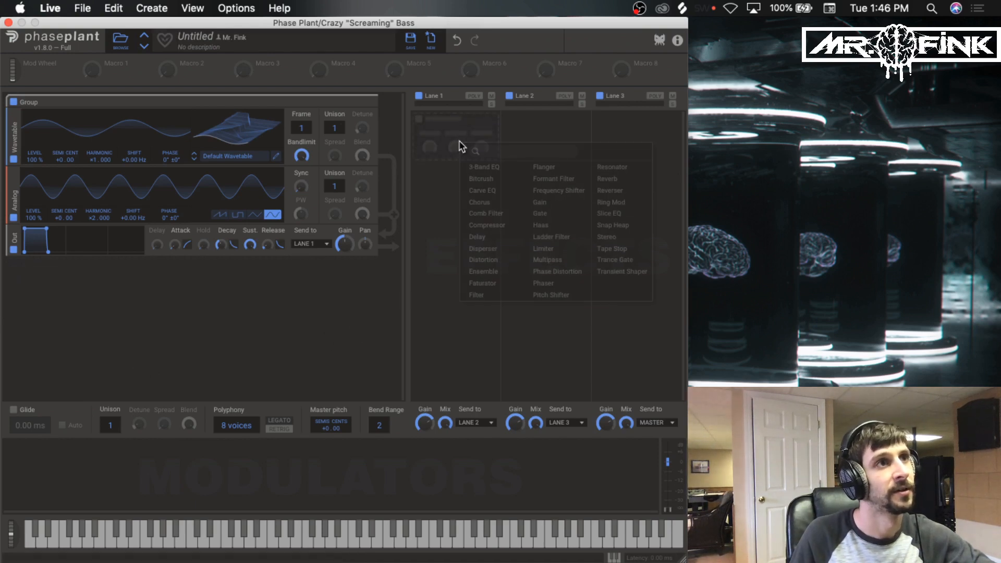
left_click(485, 214)
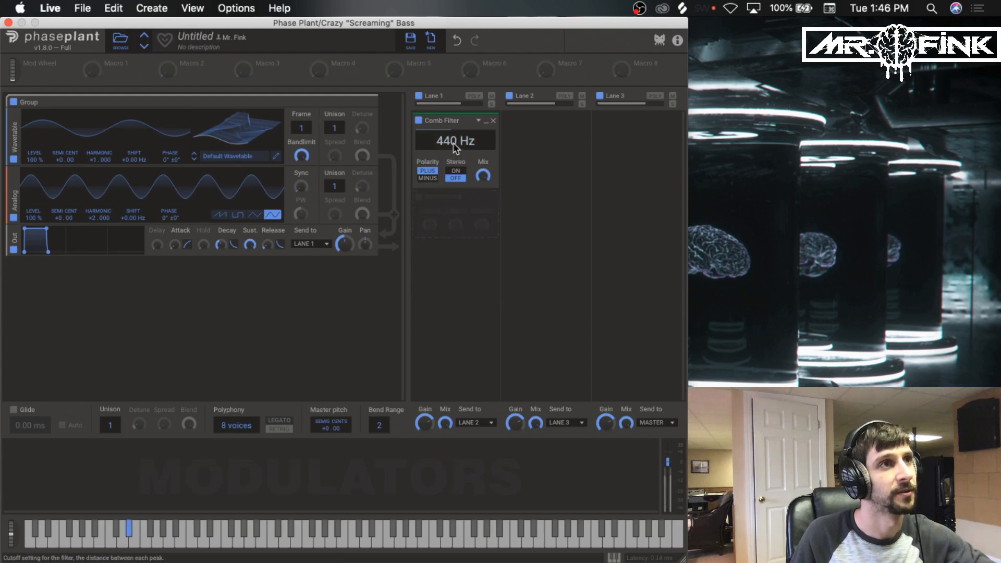
left_click_drag(455, 149, 455, 155)
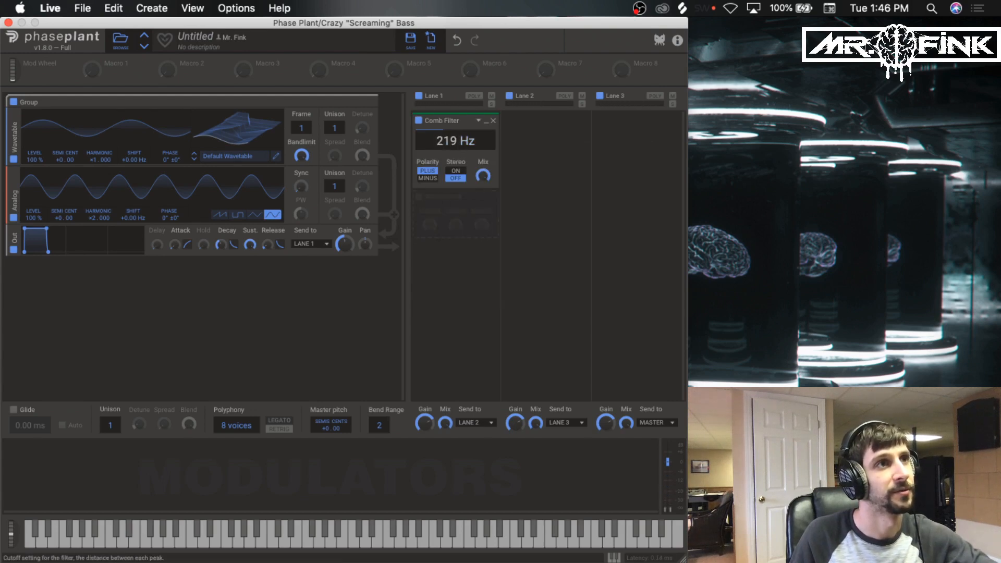
double_click(450, 144)
type("14")
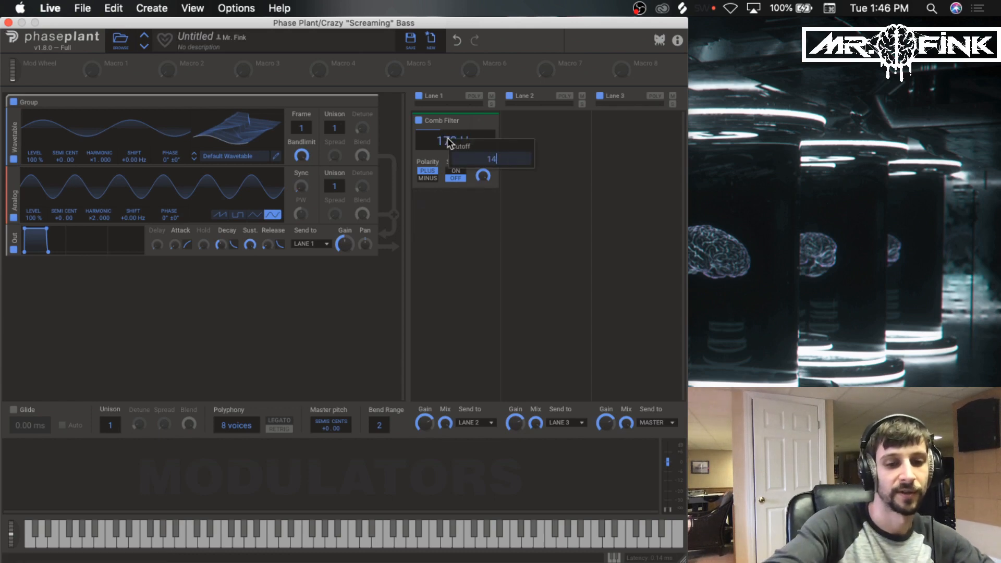
type("2")
key("Return")
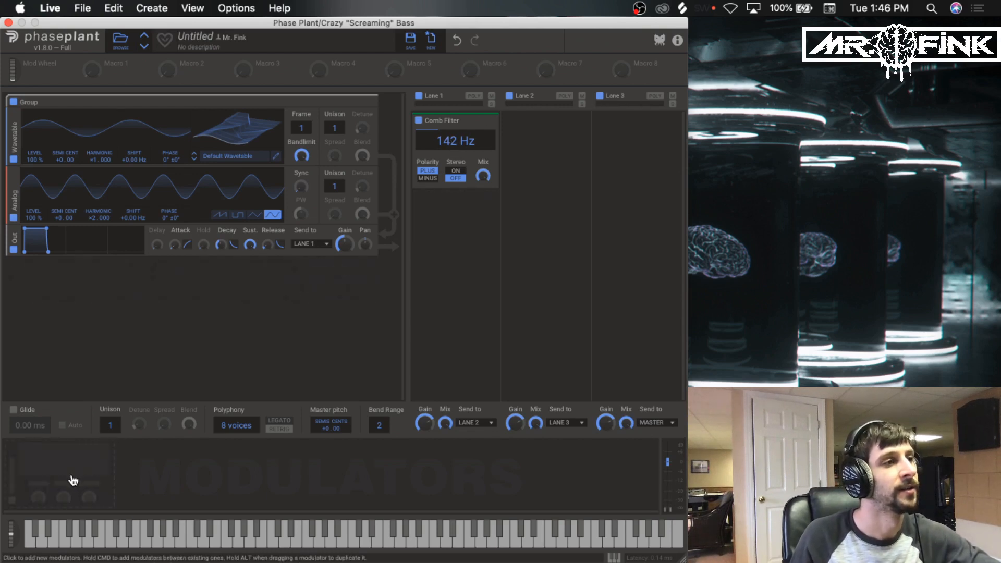
Add an LFO modulator and set it to tempo sync at a 16/16 rate.
left_click(73, 479)
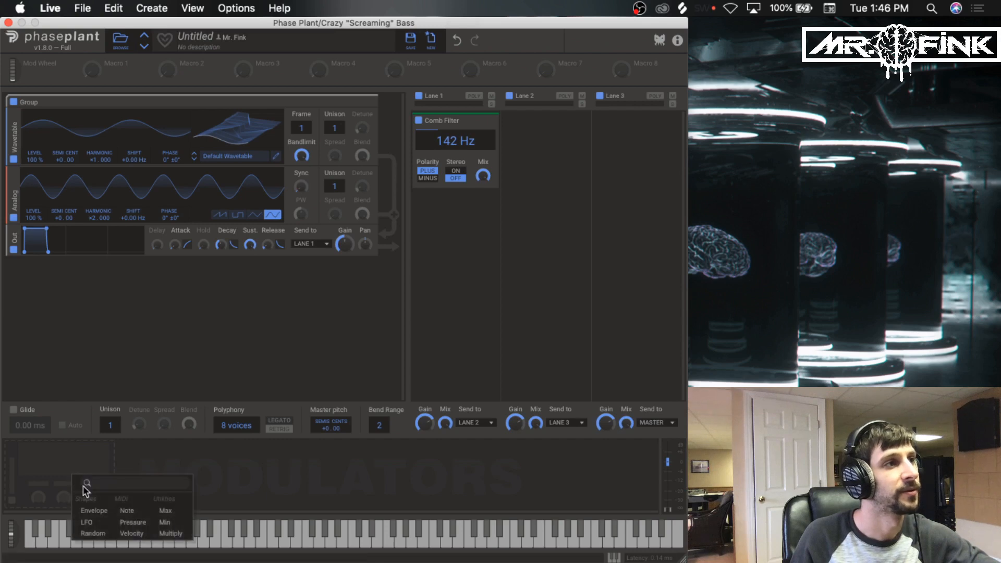
left_click(99, 515)
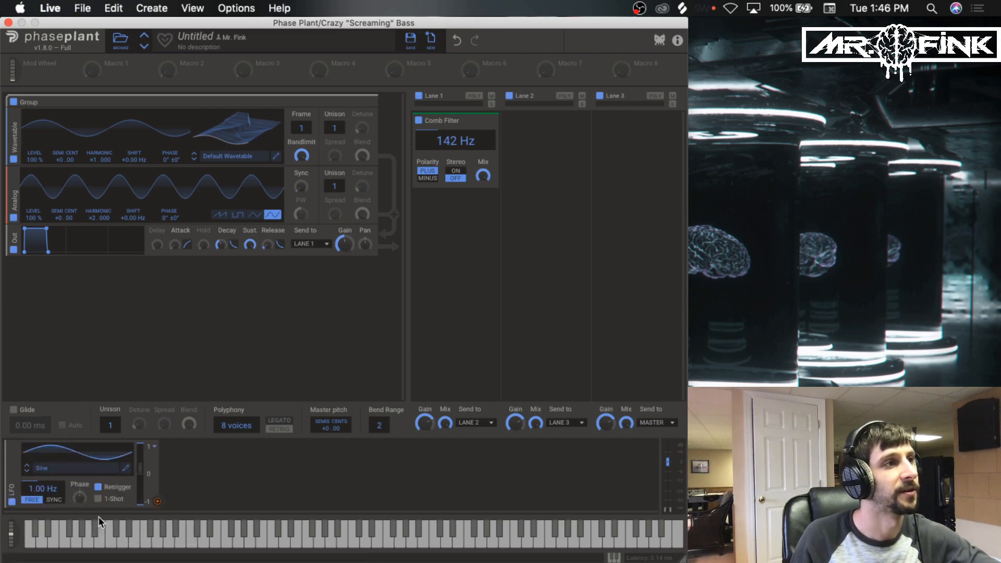
left_click(55, 500)
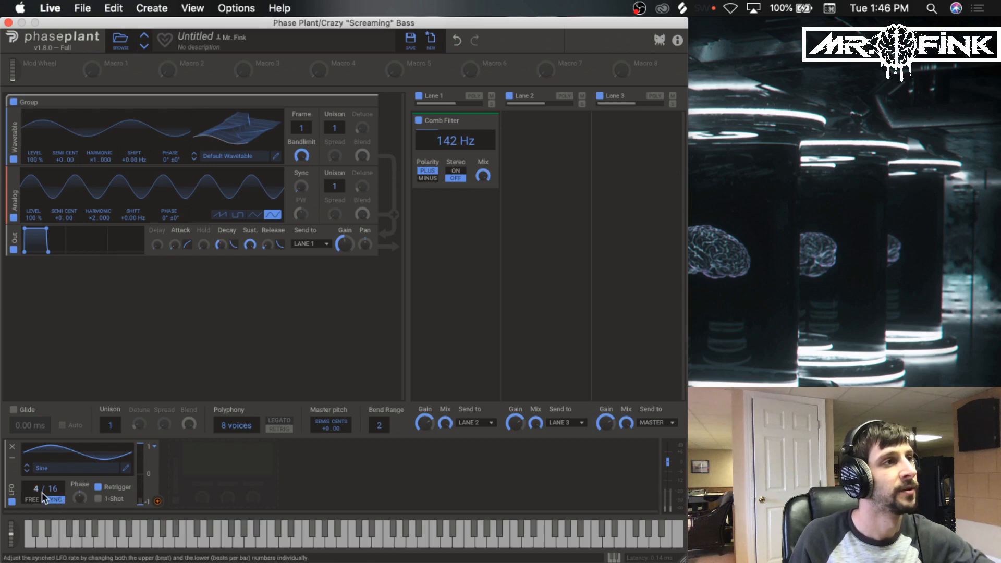
left_click_drag(36, 489, 36, 478)
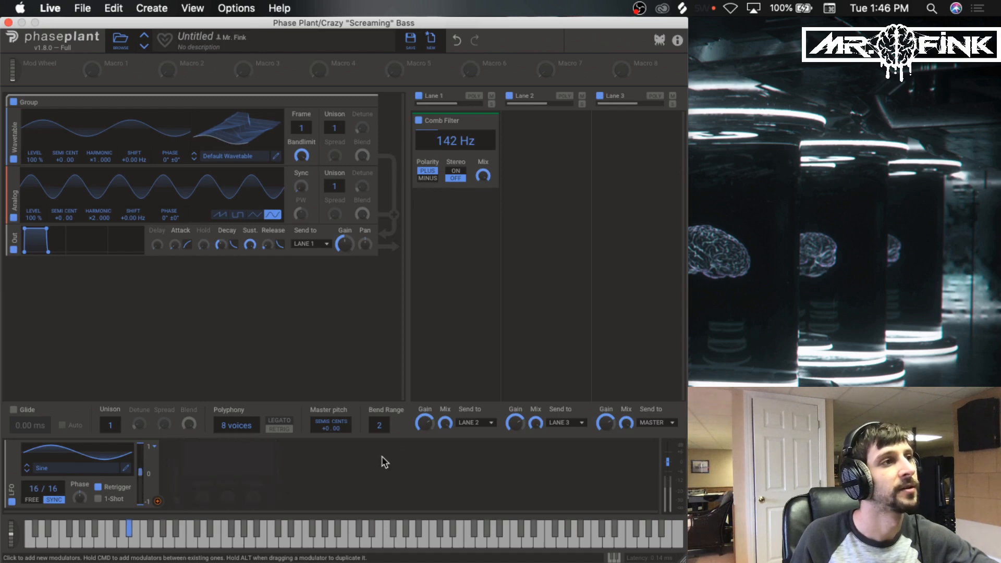
Reshape the LFO curve to rise steeply from −100% to 100%, hold until grid line 4, and drop vertically to −100%.
left_click(125, 469)
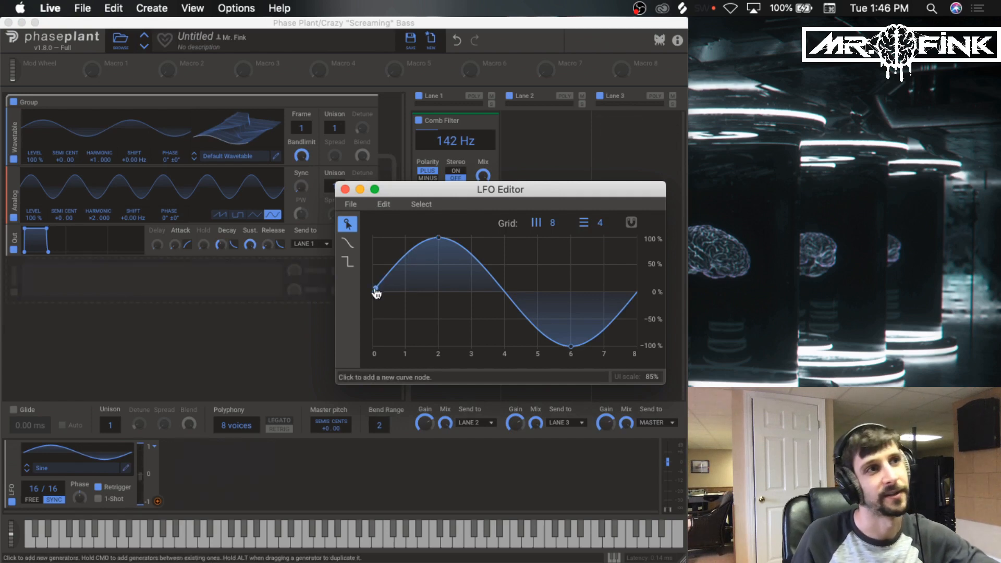
left_click_drag(376, 291, 342, 368)
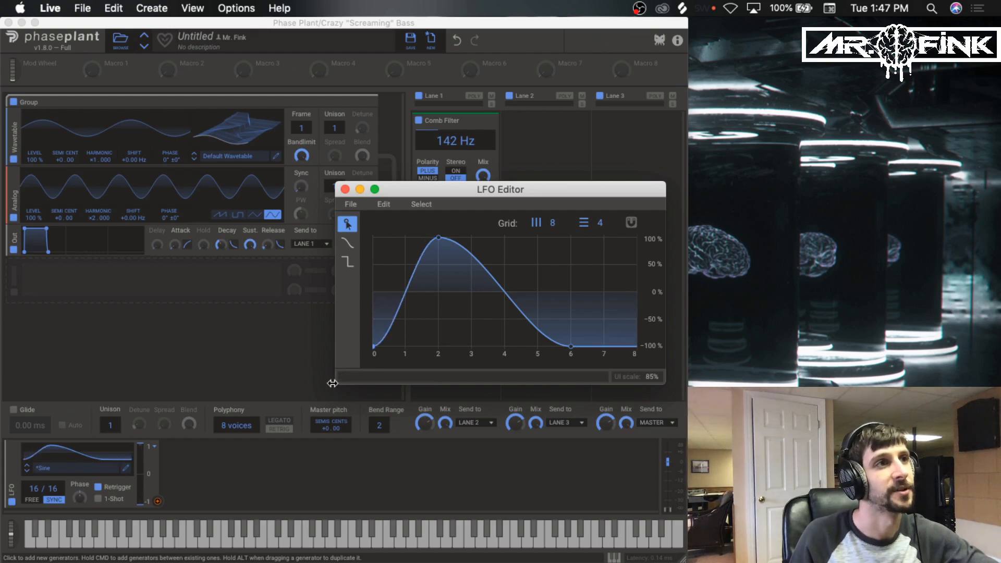
left_click_drag(438, 240, 387, 186)
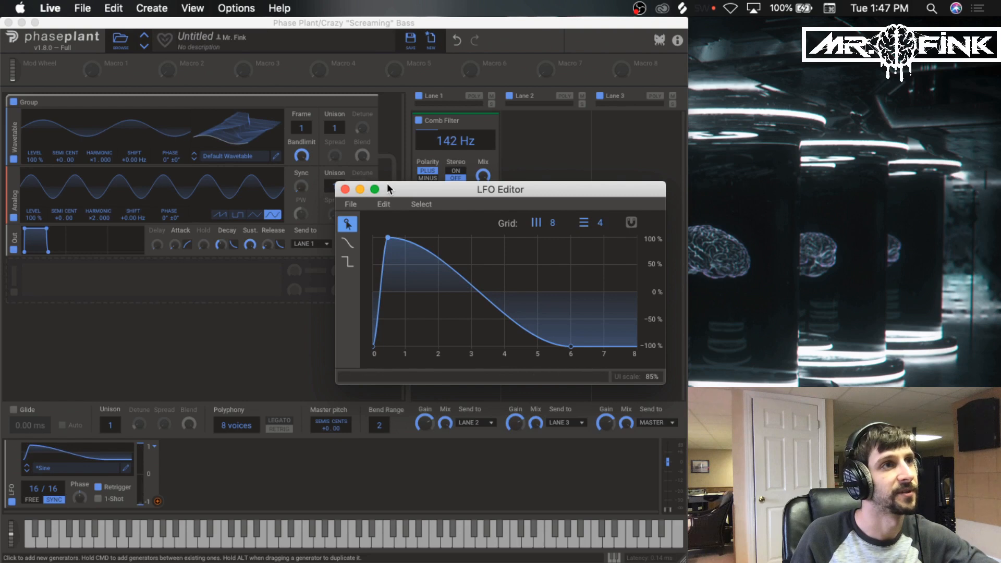
left_click_drag(383, 284, 386, 304)
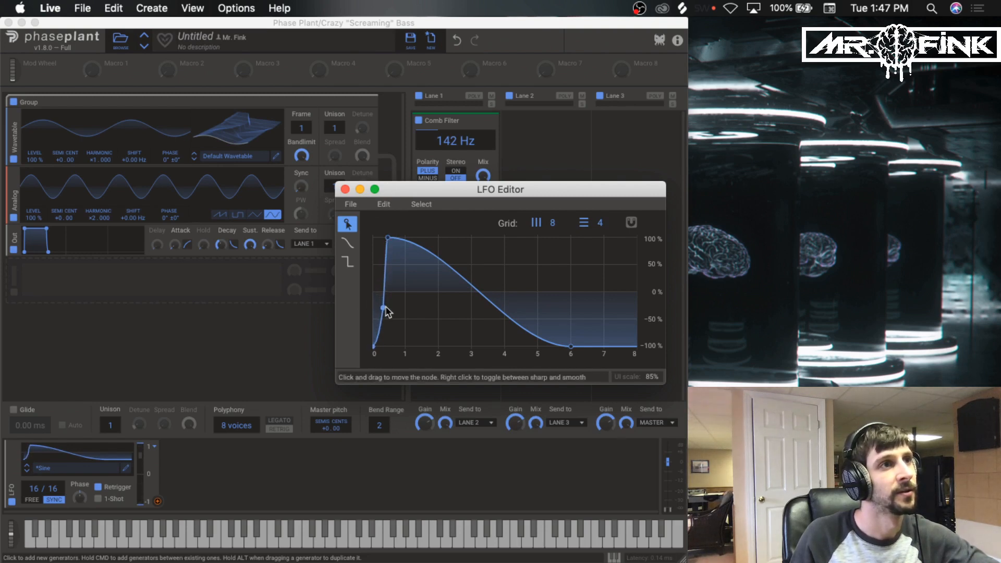
left_click_drag(489, 301, 503, 202)
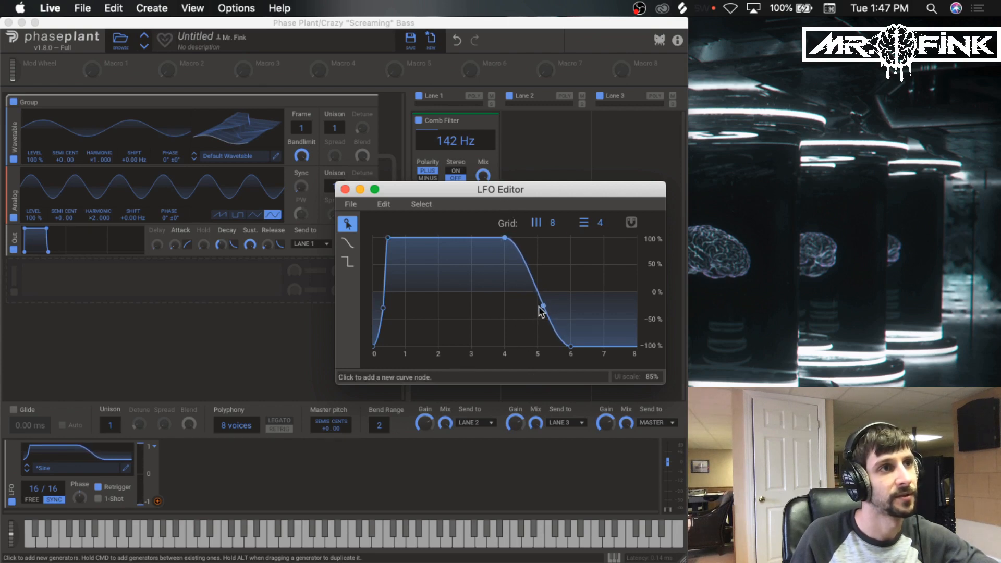
left_click_drag(539, 284, 505, 346)
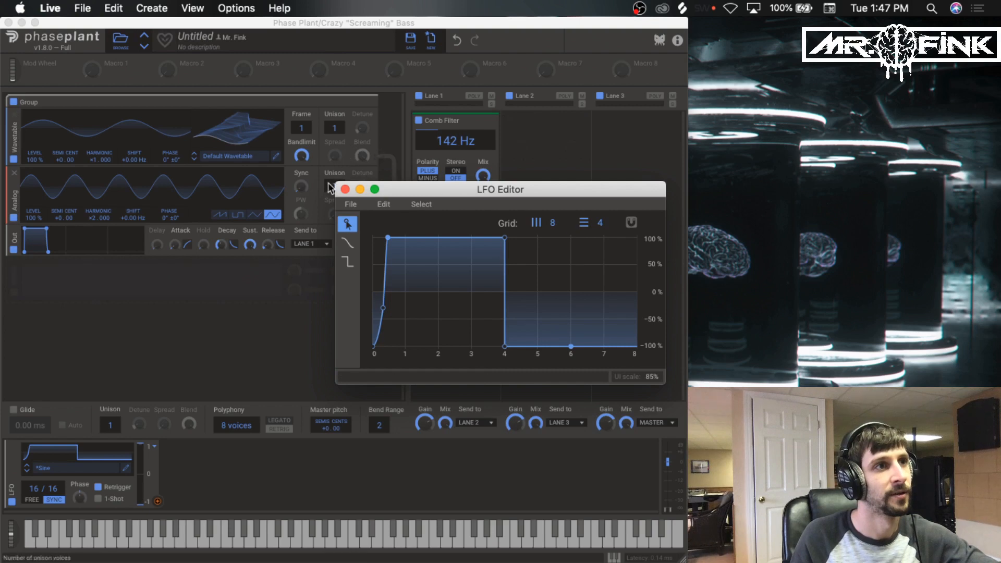
left_click(345, 189)
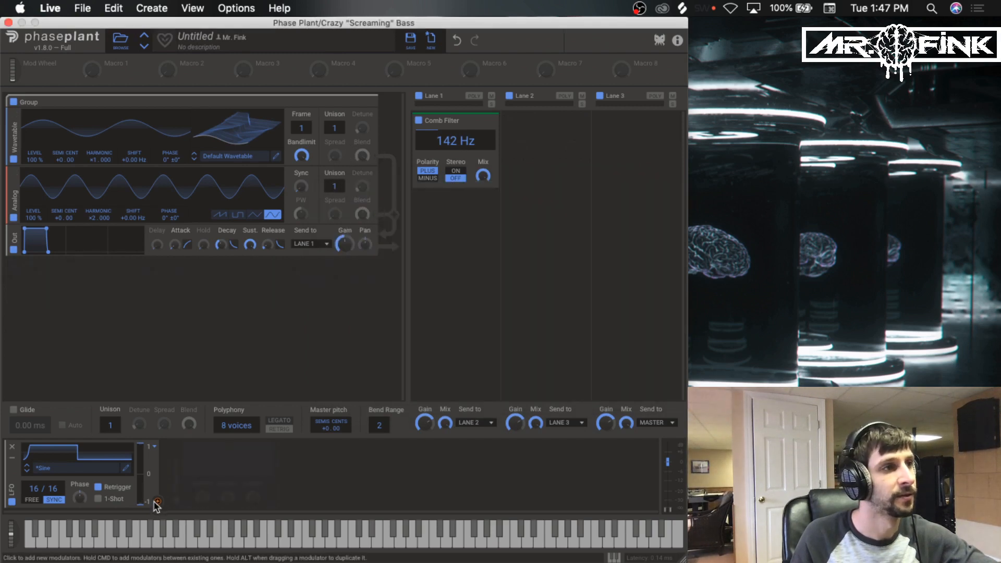
Assign the LFO to the Analog oscillator's Sync and set the sync multiplier to 3.015.
mouse_move(158, 505)
left_mouse_down()
mouse_move(380, 134)
mouse_move(302, 198)
left_mouse_up()
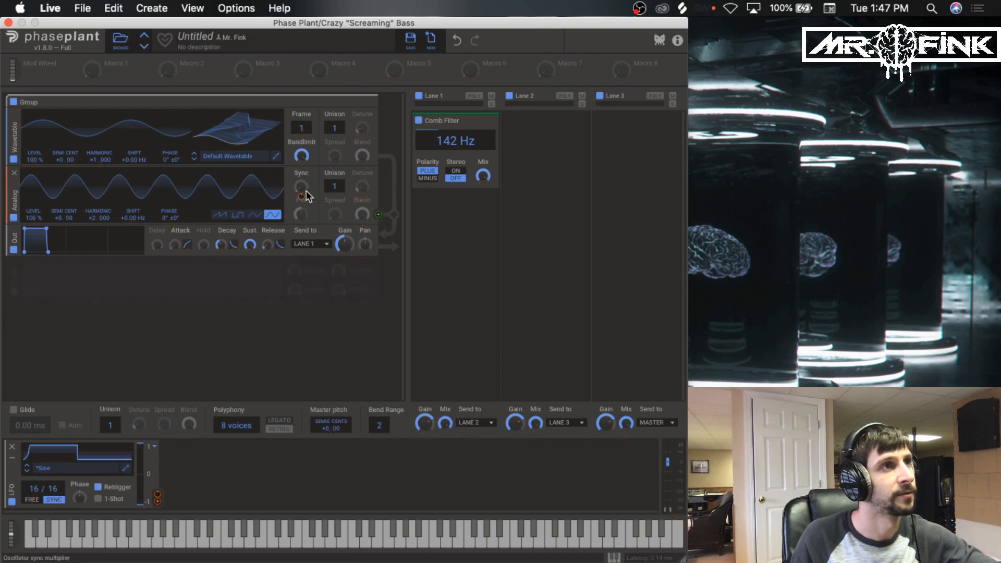
left_click_drag(304, 187, 304, 186)
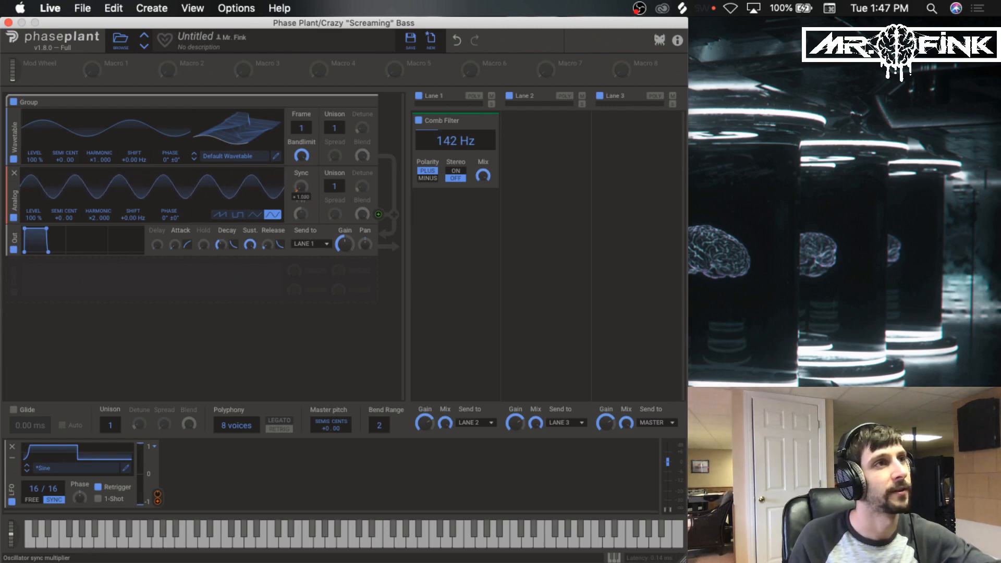
left_click_drag(301, 186, 301, 186)
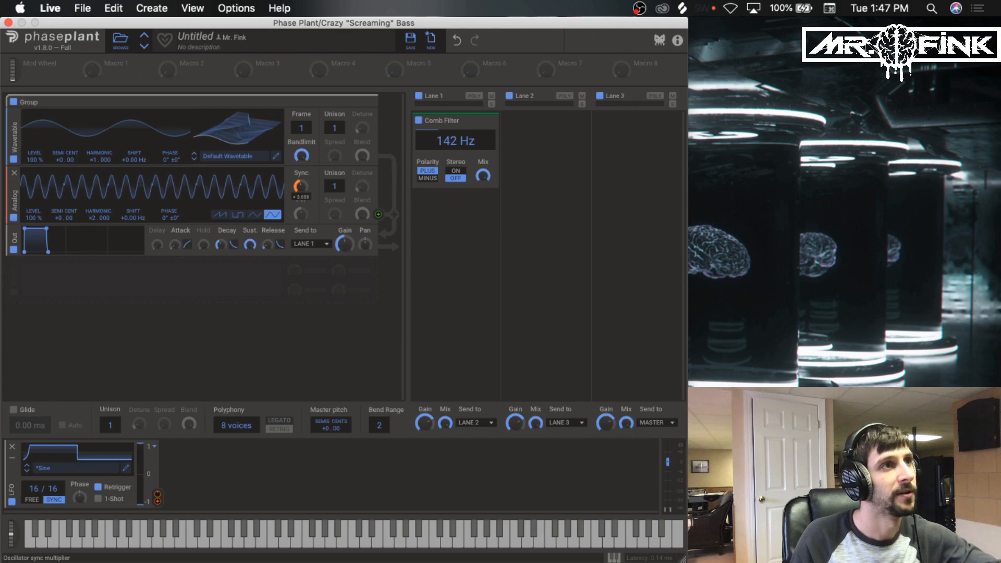
right_click(304, 186)
type("3.015")
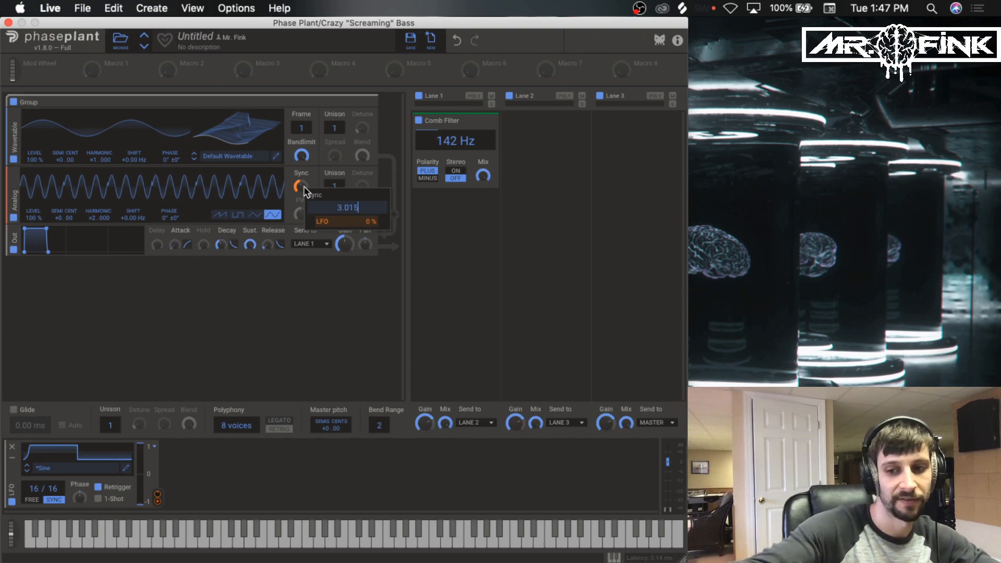
key("Return")
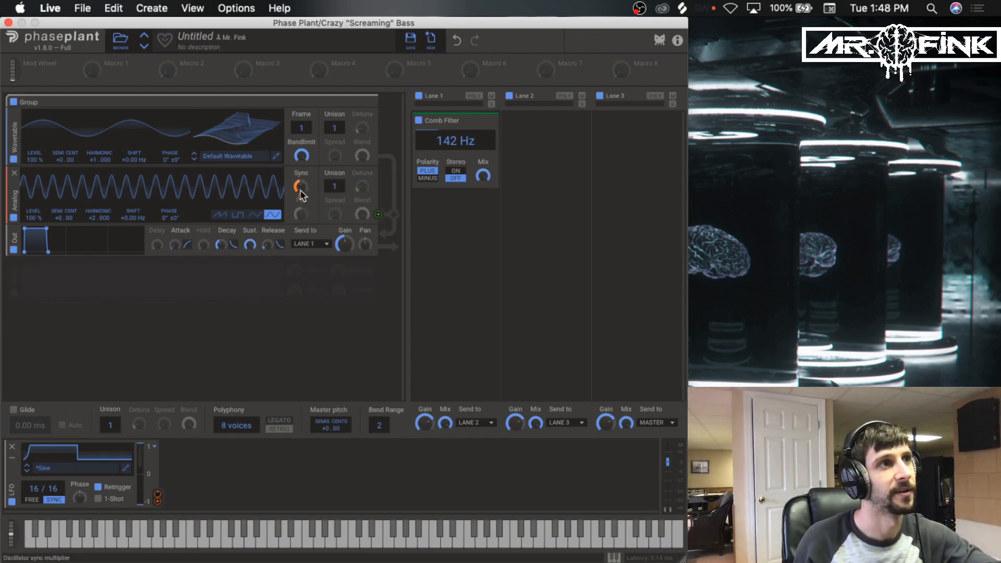
left_click_drag(301, 186, 301, 189)
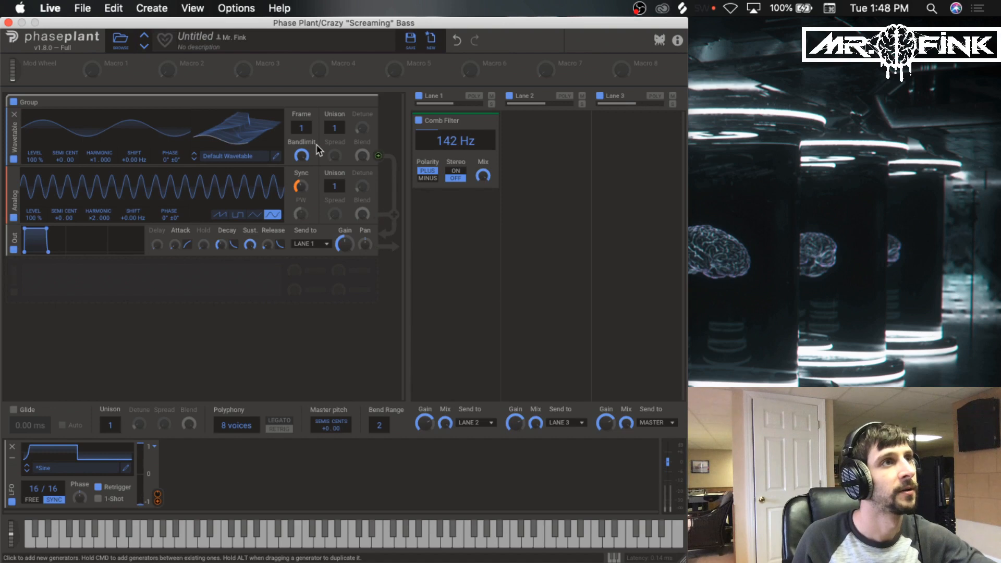
Adjust the LFO's positive modulation amount on the Analog oscillator's Sync.
left_click_drag(156, 497, 156, 503)
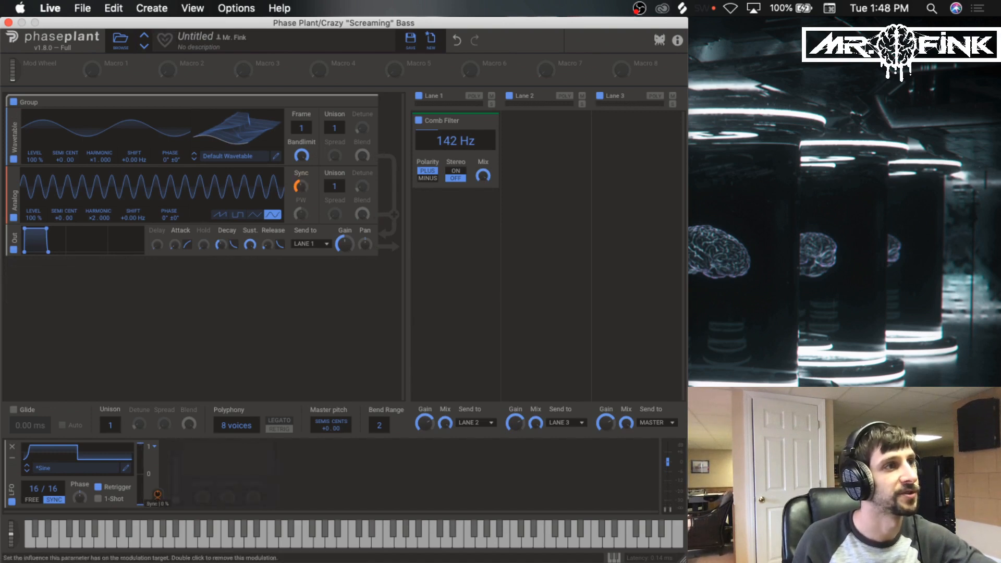
left_click_drag(158, 495, 158, 479)
left_click_drag(158, 494, 158, 493)
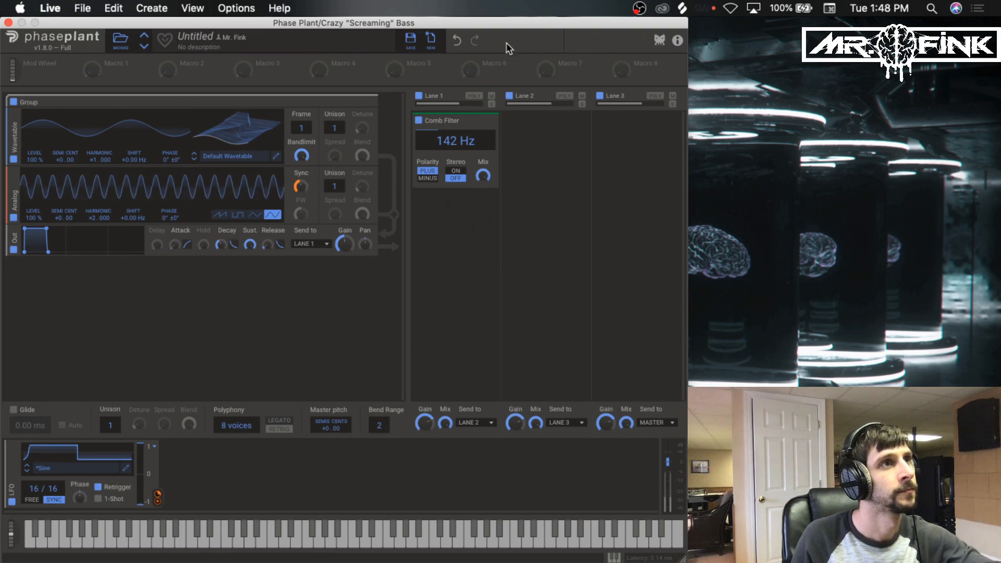
Bypass the Comb Filter in Lane 1 to compare the sound, and undo the bypass.
left_click(419, 121)
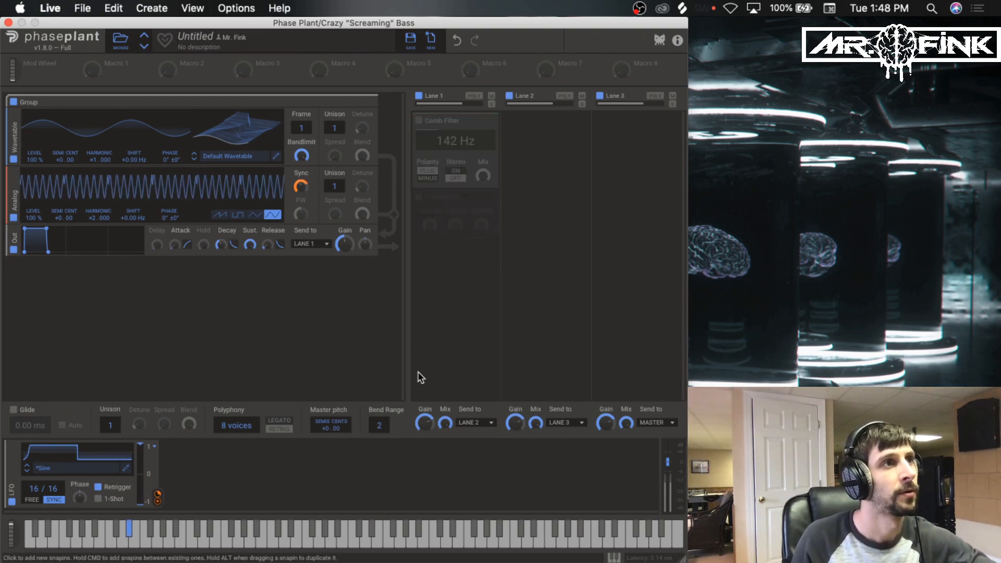
key("super+z")
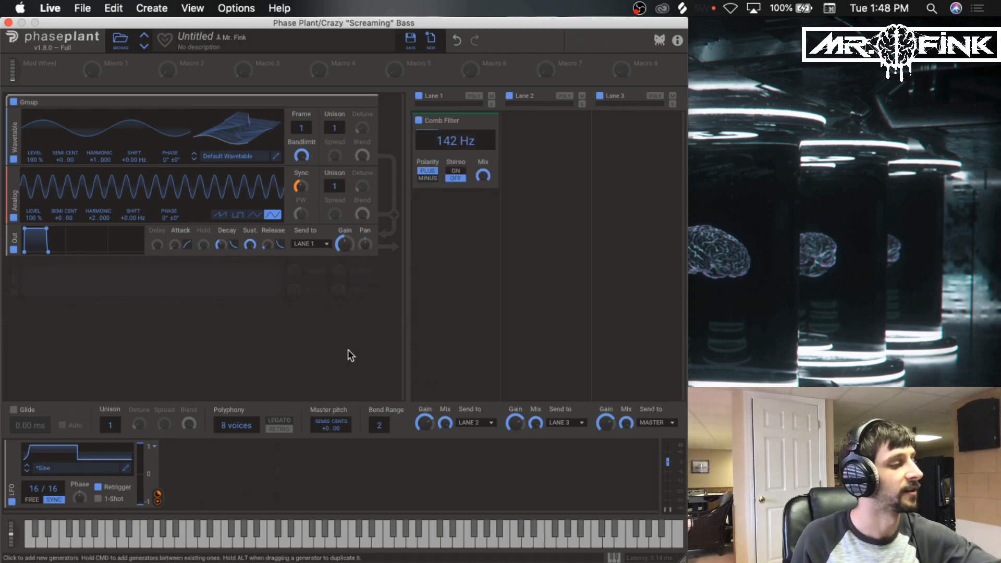
Add a Distortion effect below the Comb Filter in Lane 1 and adjust its Drive.
left_click(421, 123)
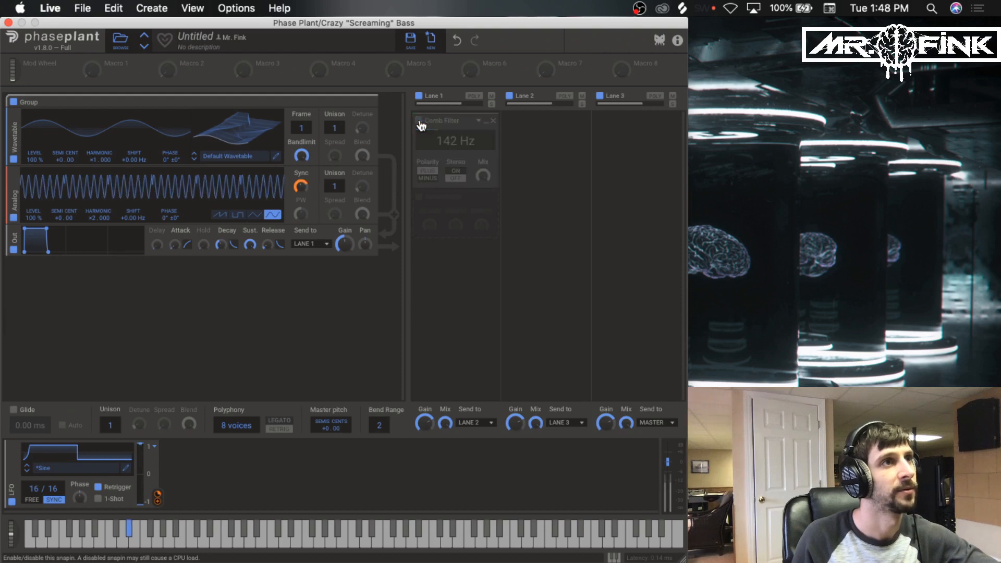
left_click(418, 121)
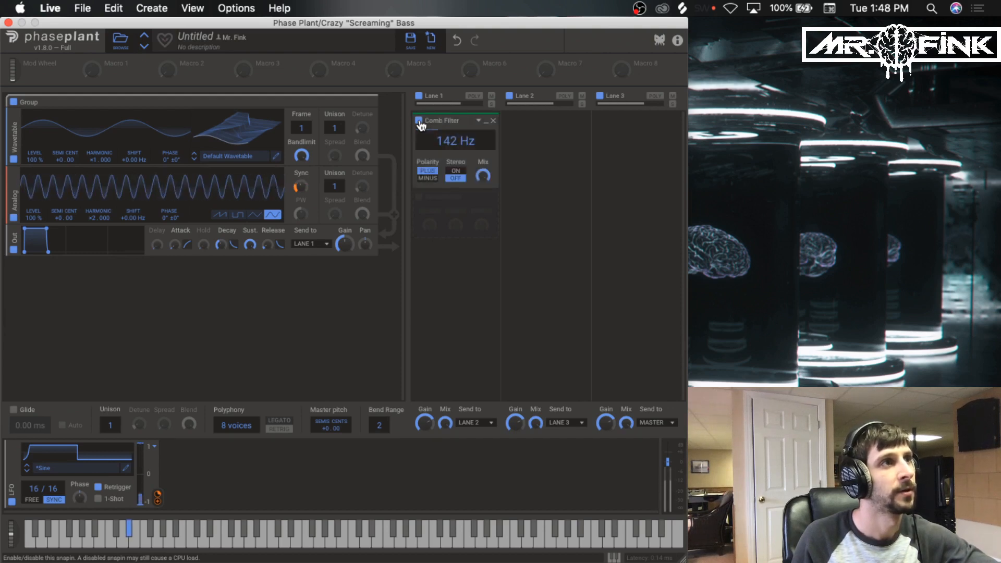
left_click(452, 230)
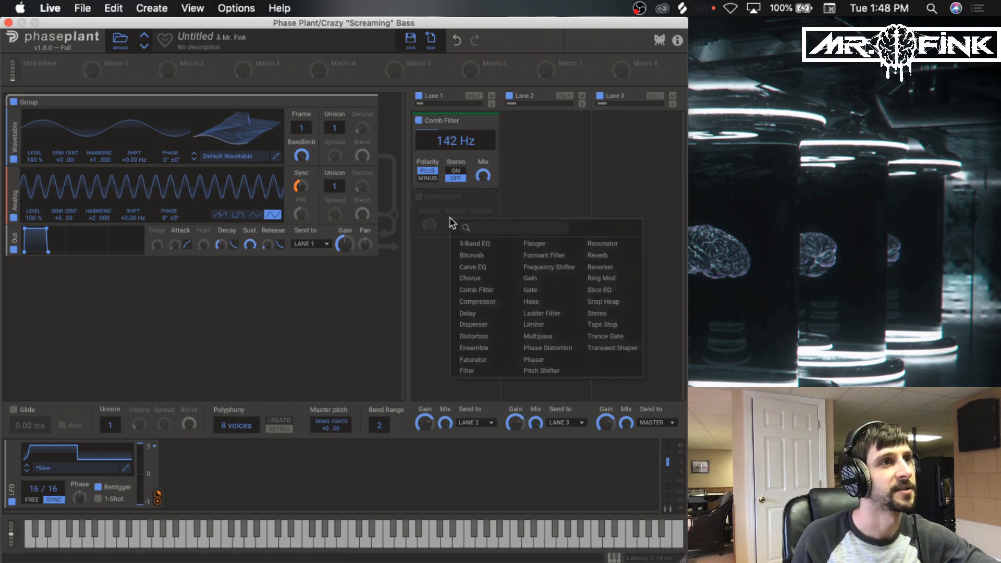
left_click(489, 338)
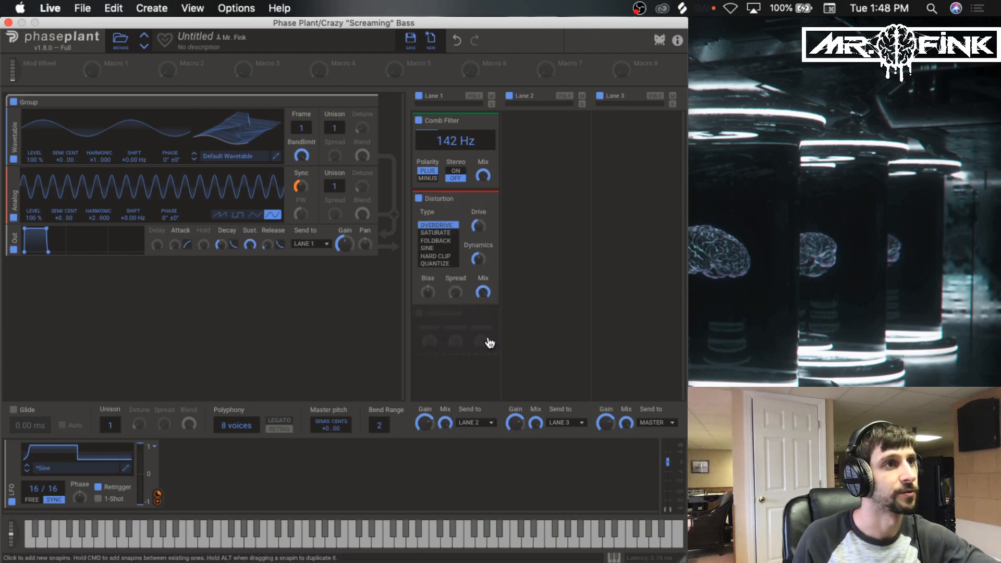
left_click_drag(479, 227, 479, 222)
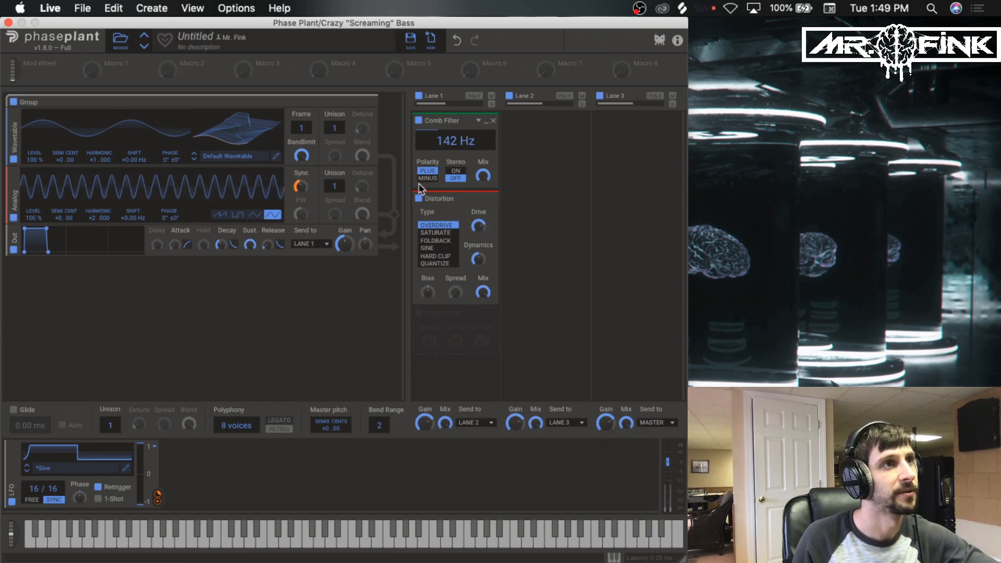
Compare the sound with the Distortion and the Comb Filter bypassed, and re-enable both.
left_click(419, 199)
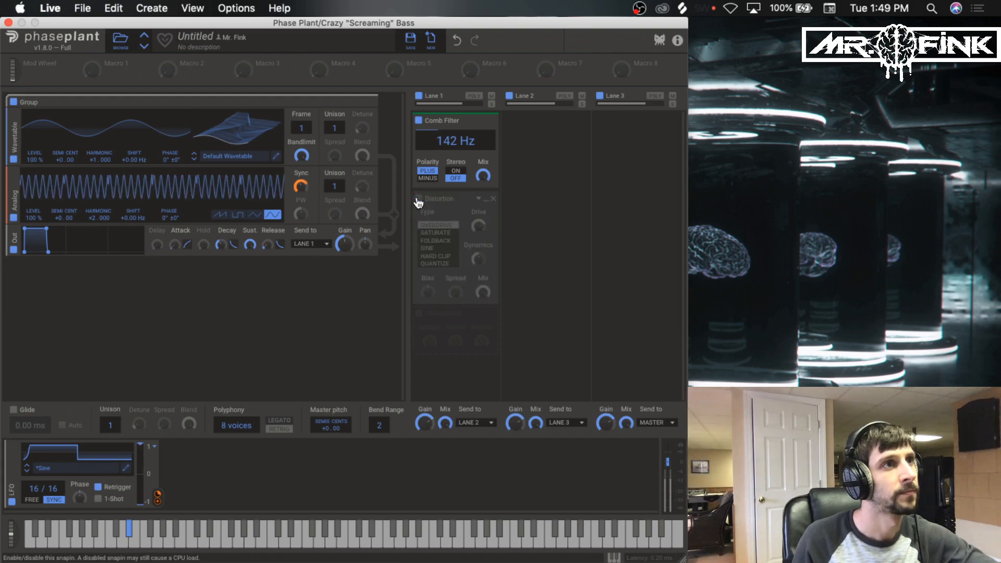
left_click(418, 198)
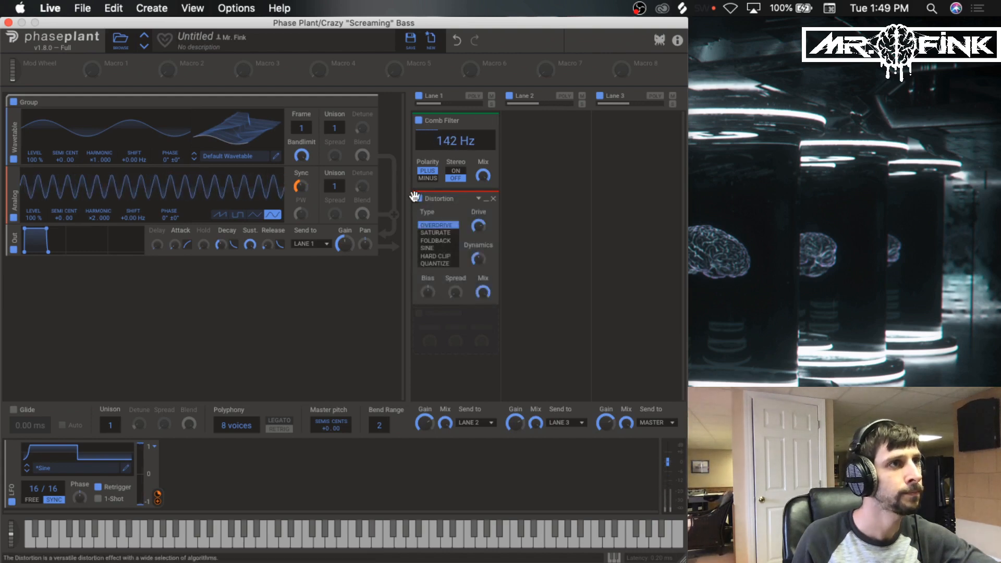
left_click(418, 199)
left_click(418, 121)
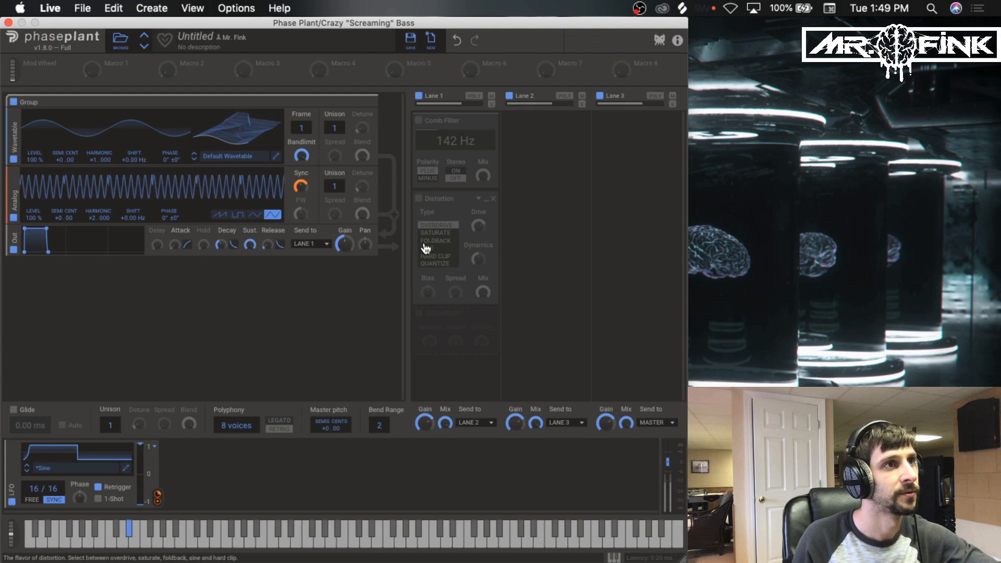
left_click(418, 199)
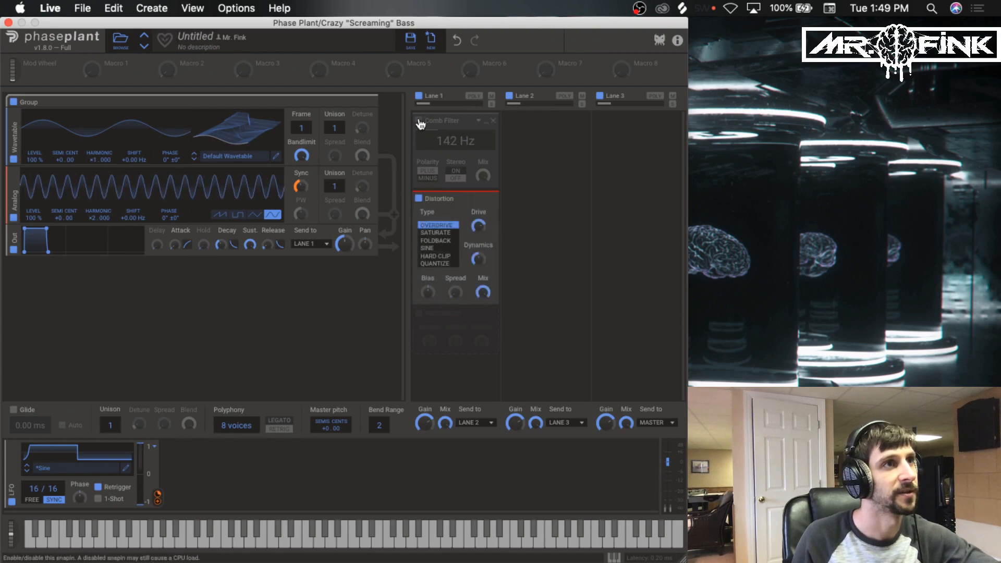
left_click(418, 120)
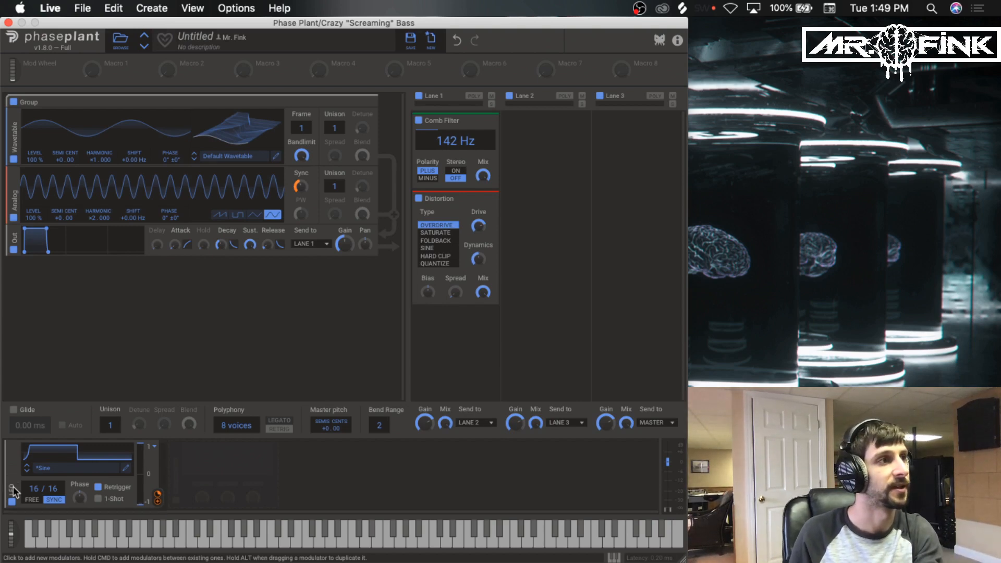
Duplicate the LFO and assign the copy to the Comb Filter's cutoff frequency.
left_click_drag(14, 491, 206, 492)
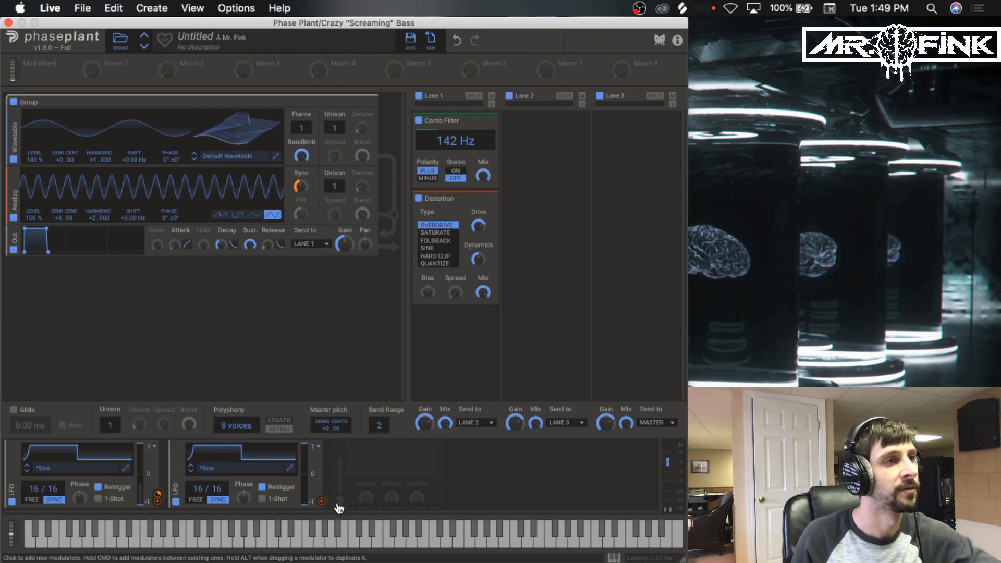
left_click_drag(321, 502, 456, 152)
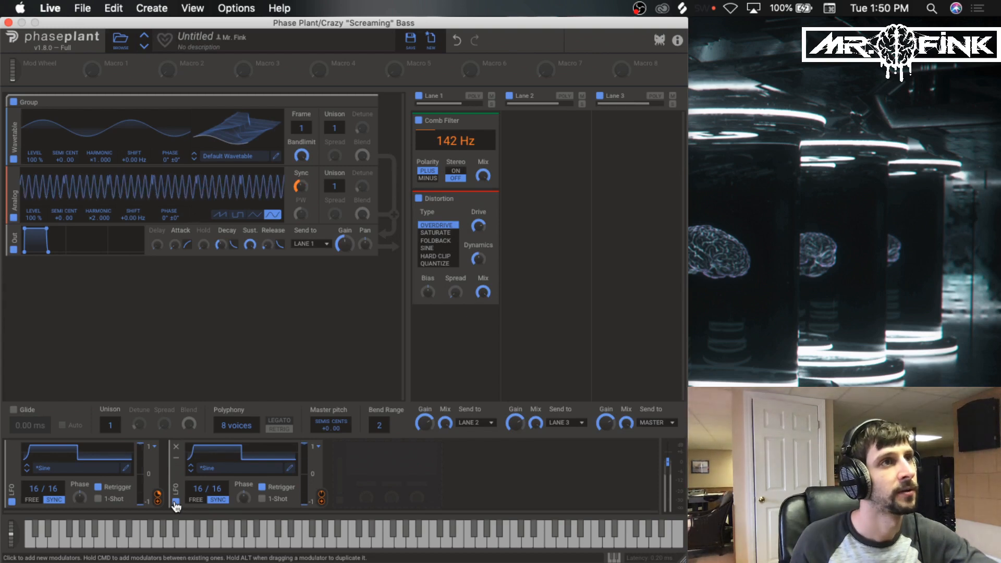
Toggle the second LFO off and on to compare the sound with and without Comb Filter modulation.
left_click(175, 502)
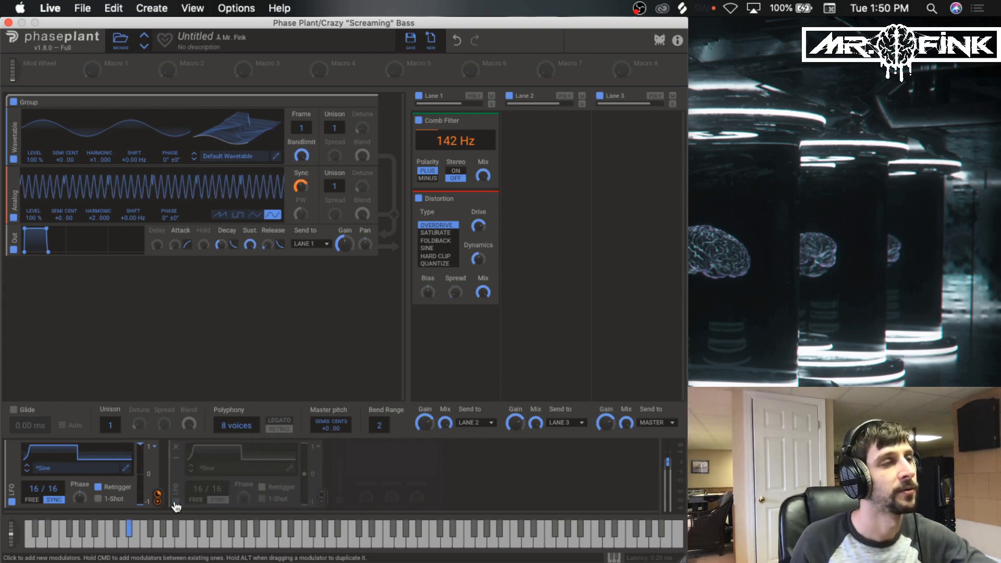
left_click(175, 502)
left_click(175, 502)
left_click(176, 502)
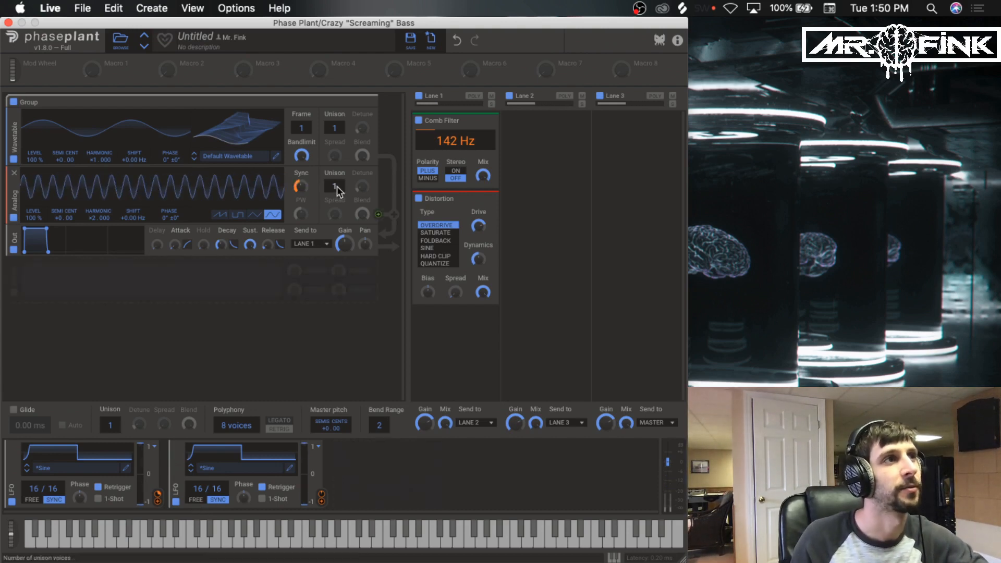
Close the Phase Plant window and review the MG Low 12 filter's type and settings in SerumFX.
left_click(8, 23)
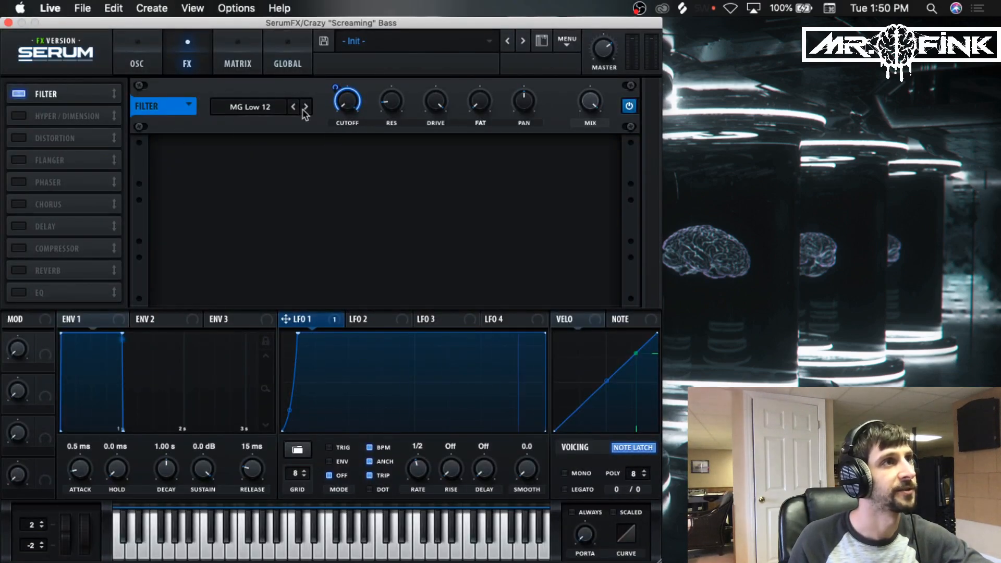
left_click(256, 104)
mouse_move(261, 123)
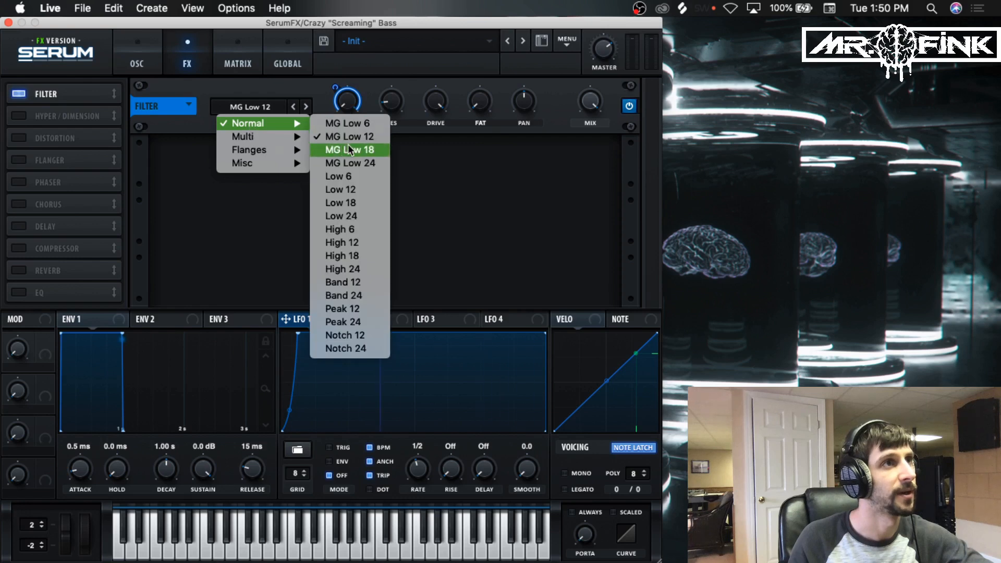
left_click(308, 96)
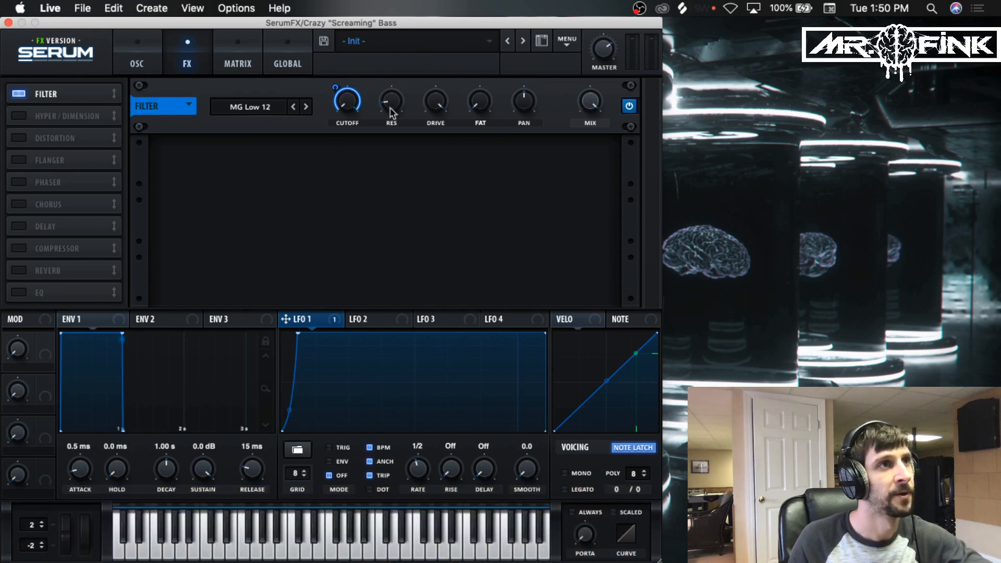
mouse_move(394, 114)
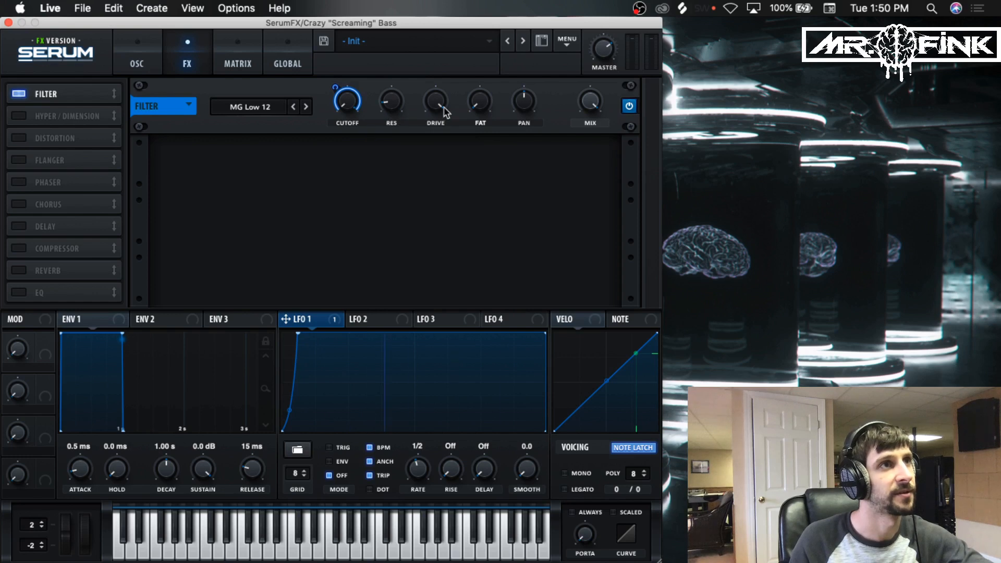
mouse_move(445, 111)
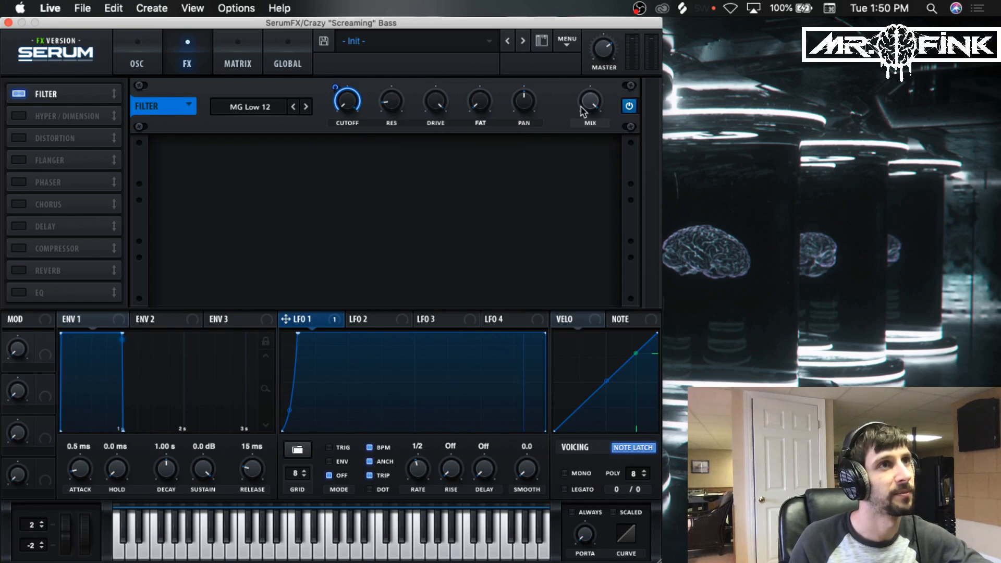
In the second SerumFX instance, set the Combs filter's cutoff to 142 and compare the sound with the filter bypassed.
left_click(8, 23)
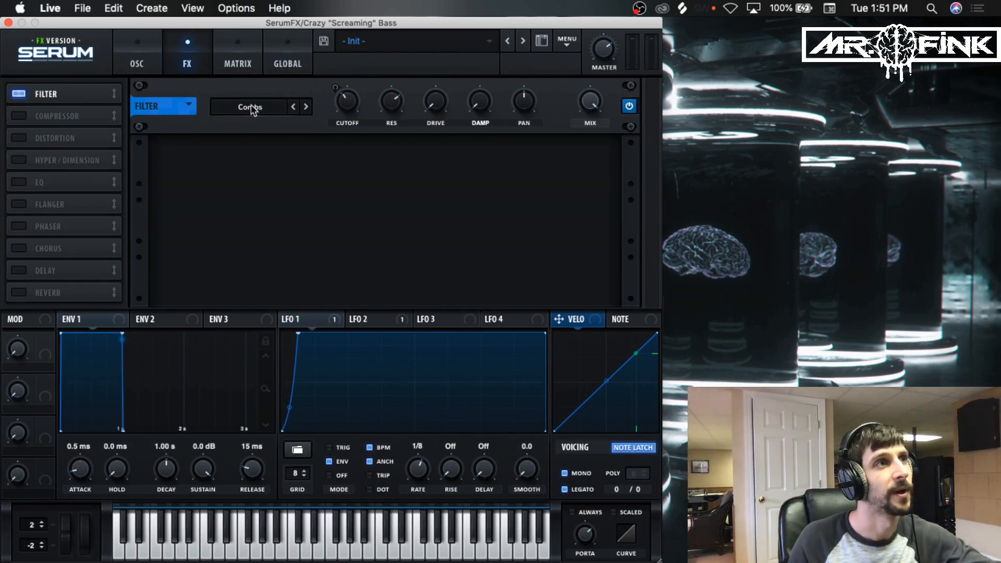
left_click(255, 109)
mouse_move(252, 164)
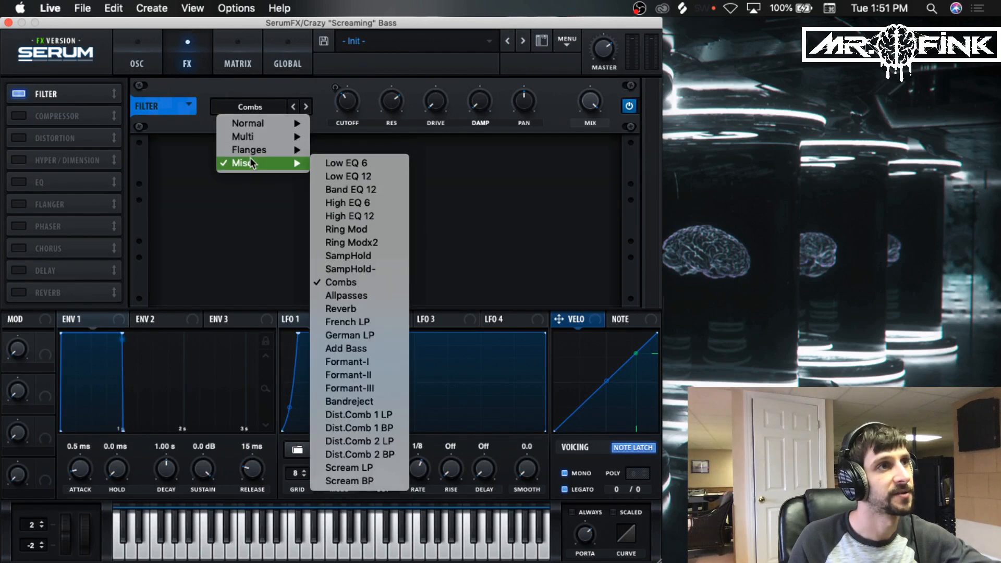
left_click(342, 281)
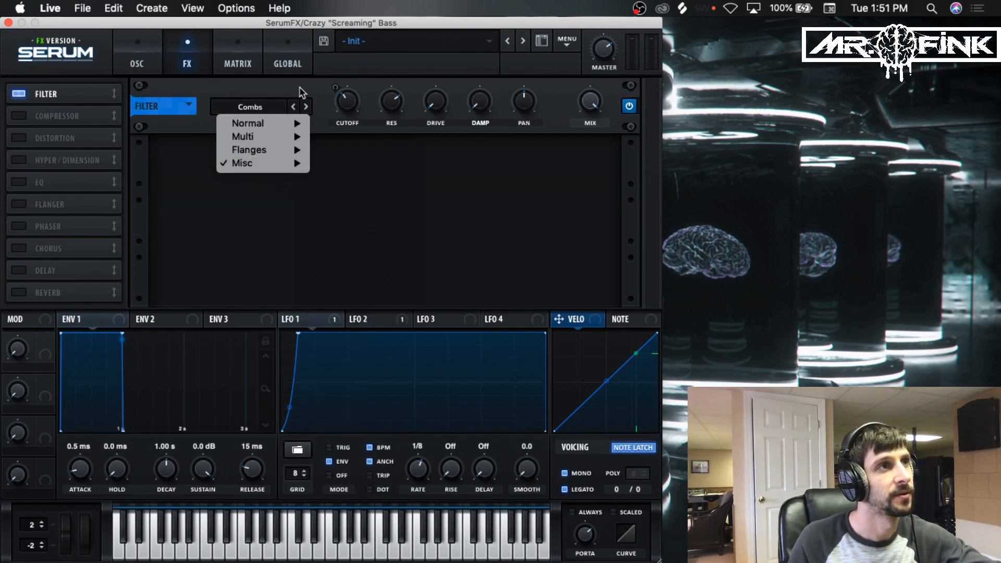
double_click(347, 104)
type("142")
key("Return")
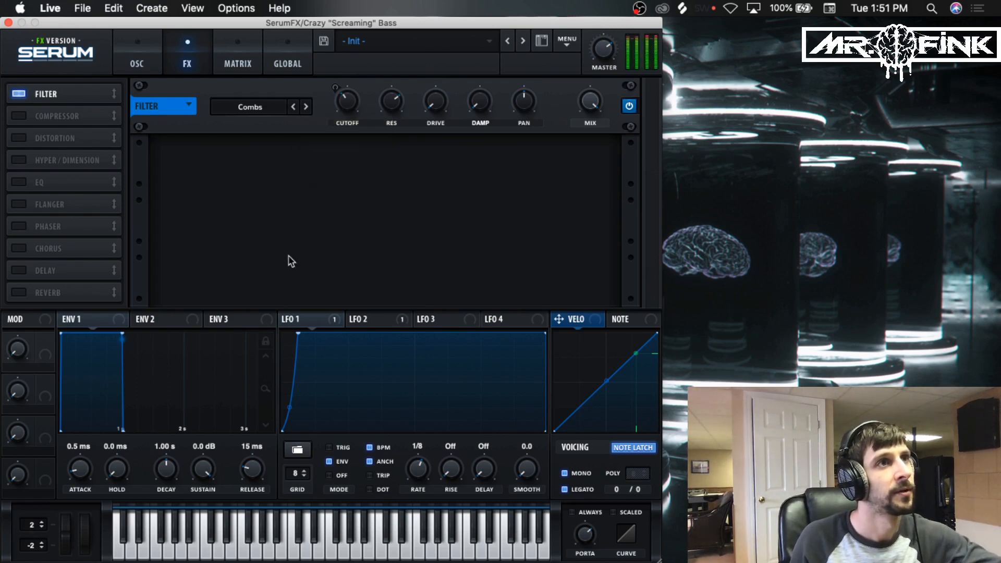
left_click(19, 94)
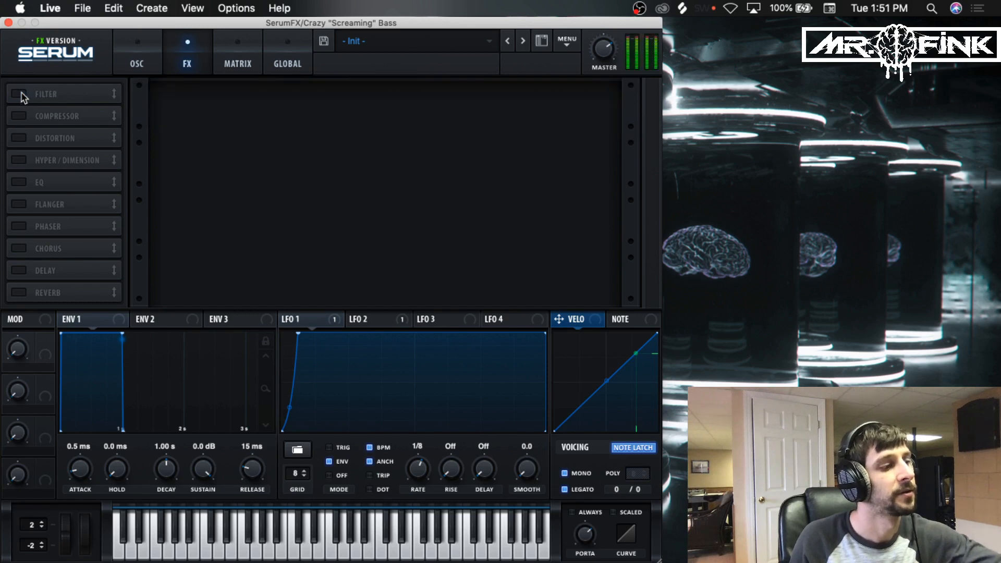
left_click(21, 94)
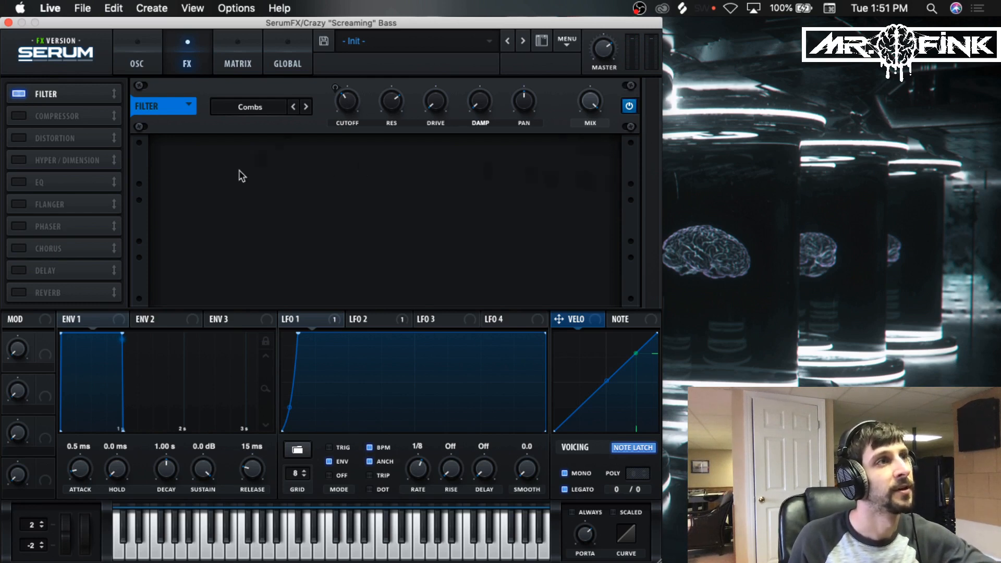
Adjust LFO 1's modulation amount on the filter's Cutoff and check the Res and Mix settings.
left_click(326, 316)
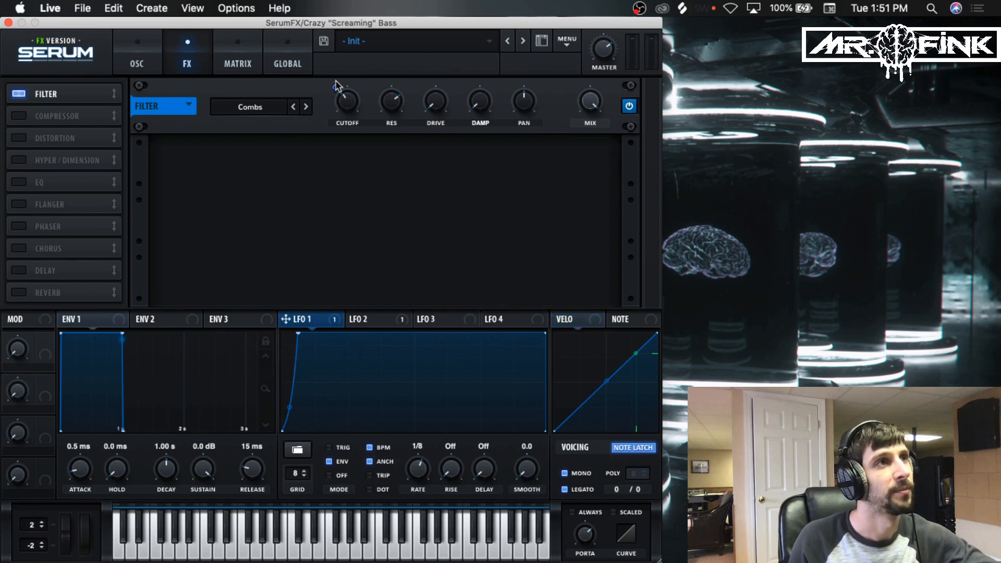
mouse_move(338, 83)
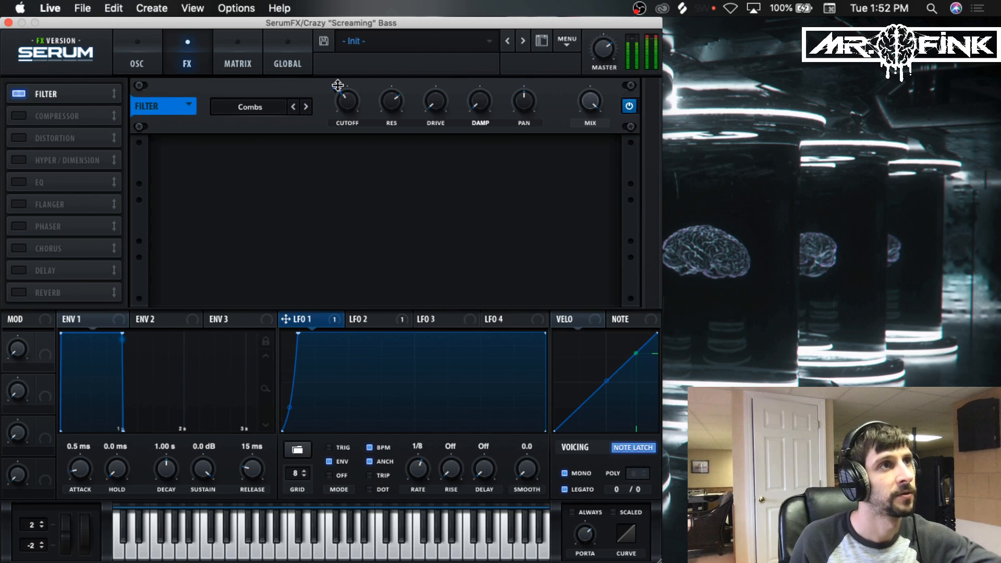
left_click_drag(338, 86, 338, 85)
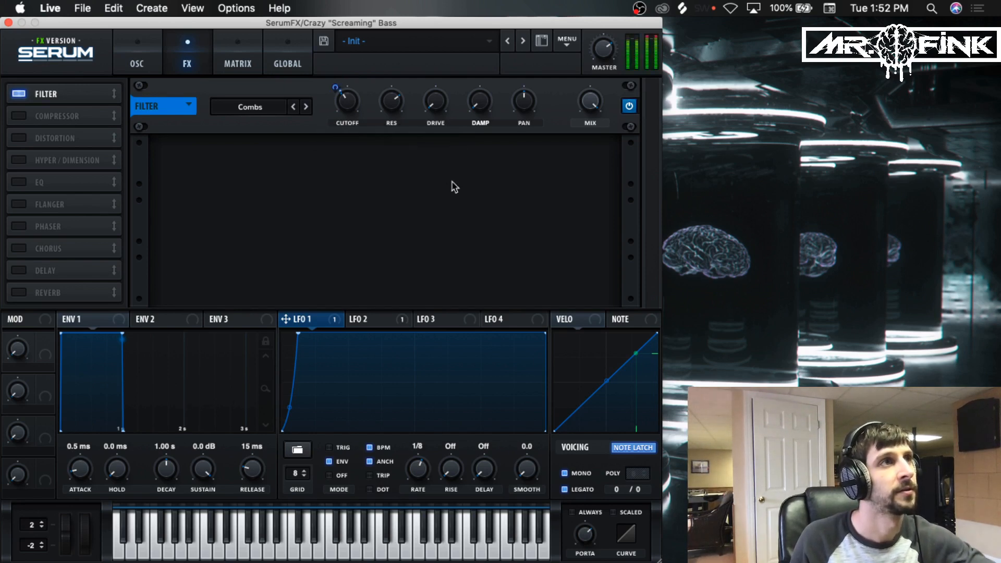
left_click(392, 102)
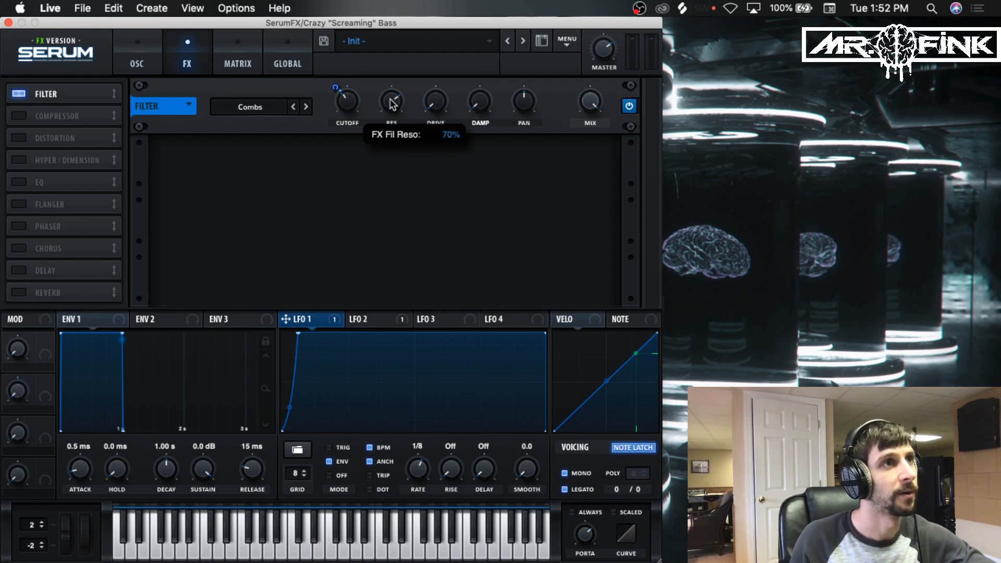
left_click(590, 108)
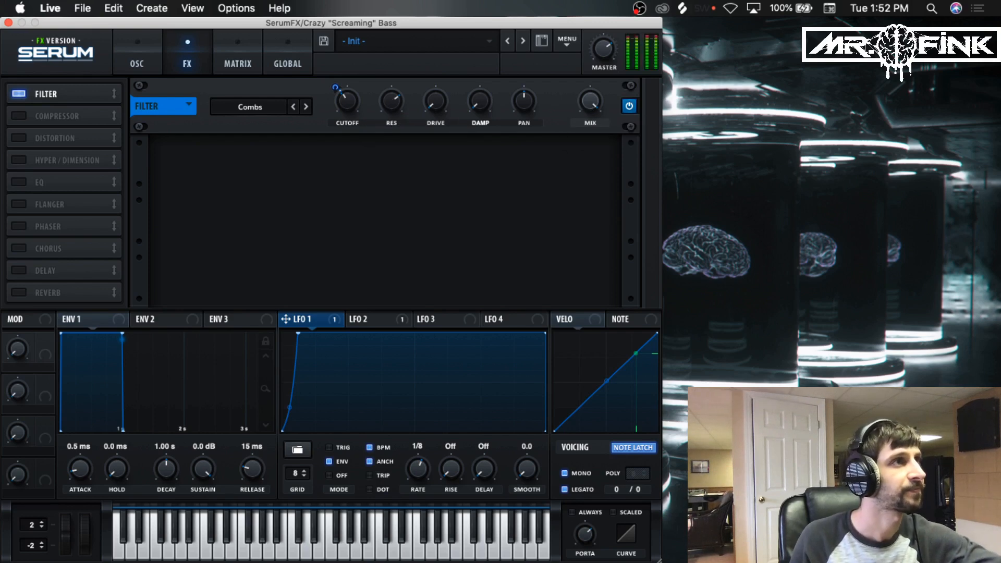
Enable the Hyper / Dimension effect after the Combs filter and start playback.
left_click(19, 160)
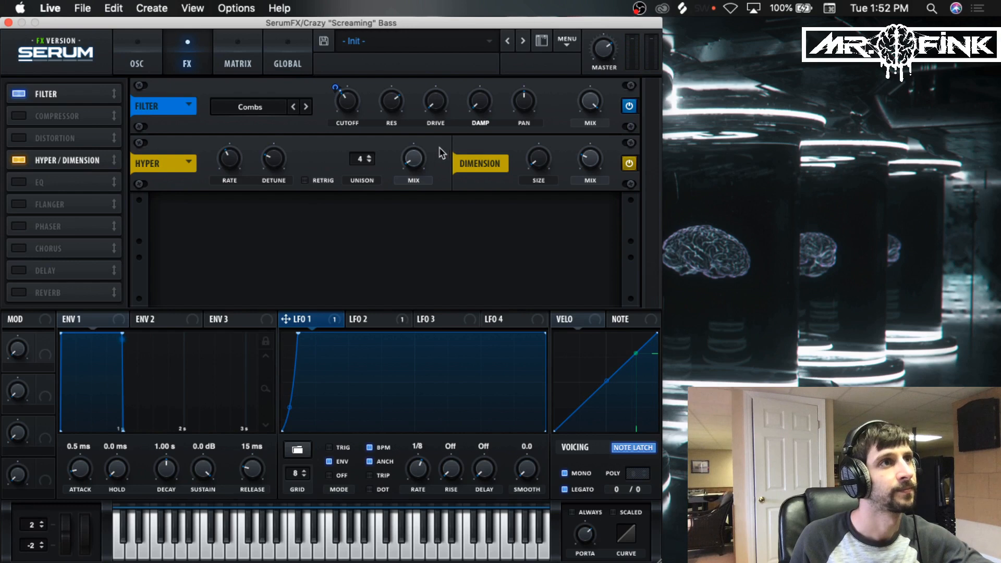
mouse_move(426, 159)
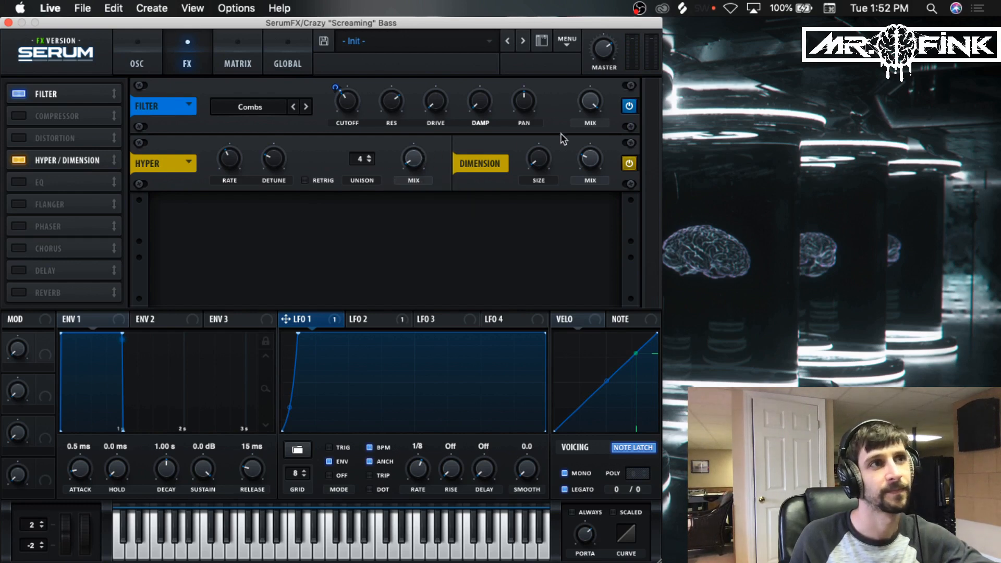
mouse_move(536, 170)
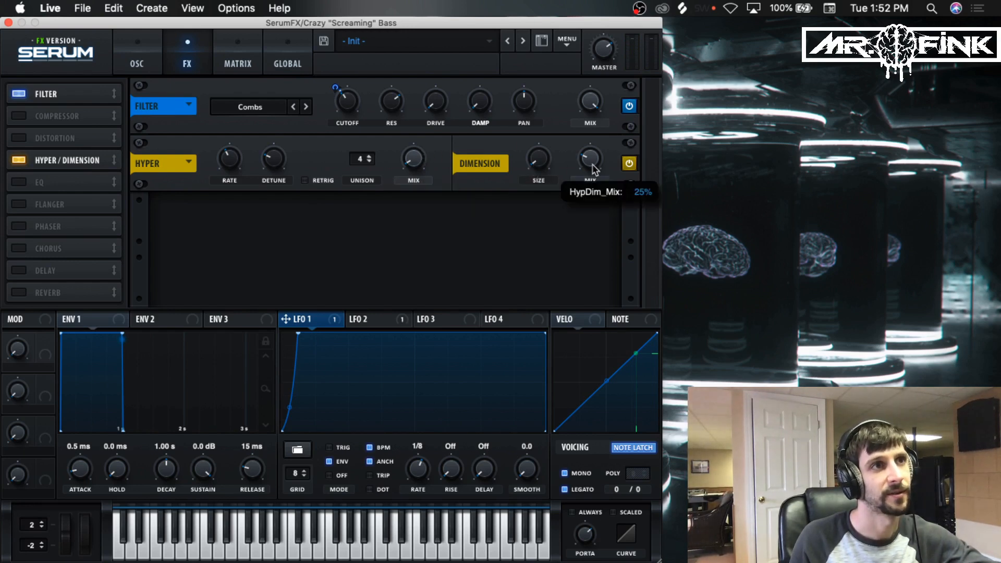
mouse_move(594, 169)
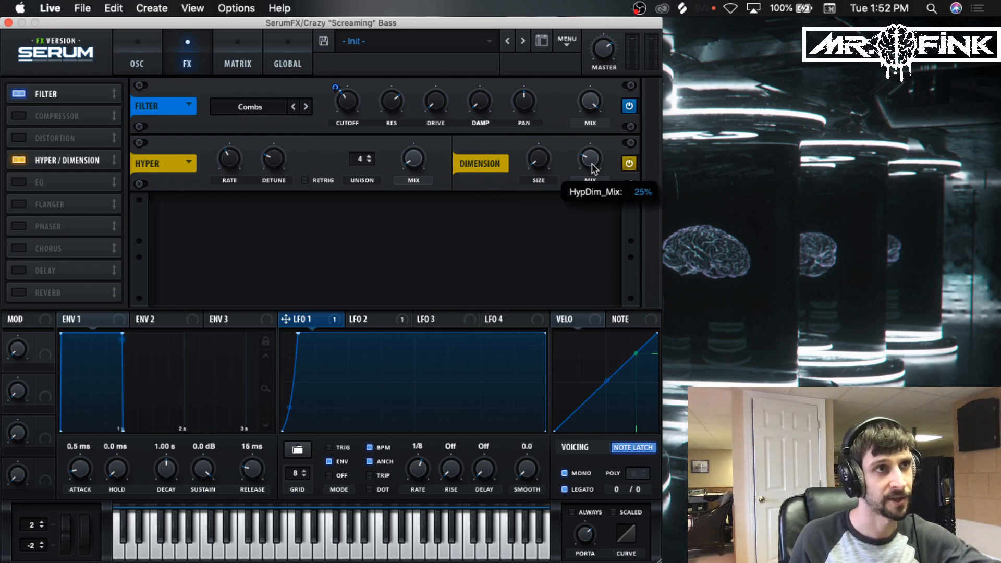
key("space")
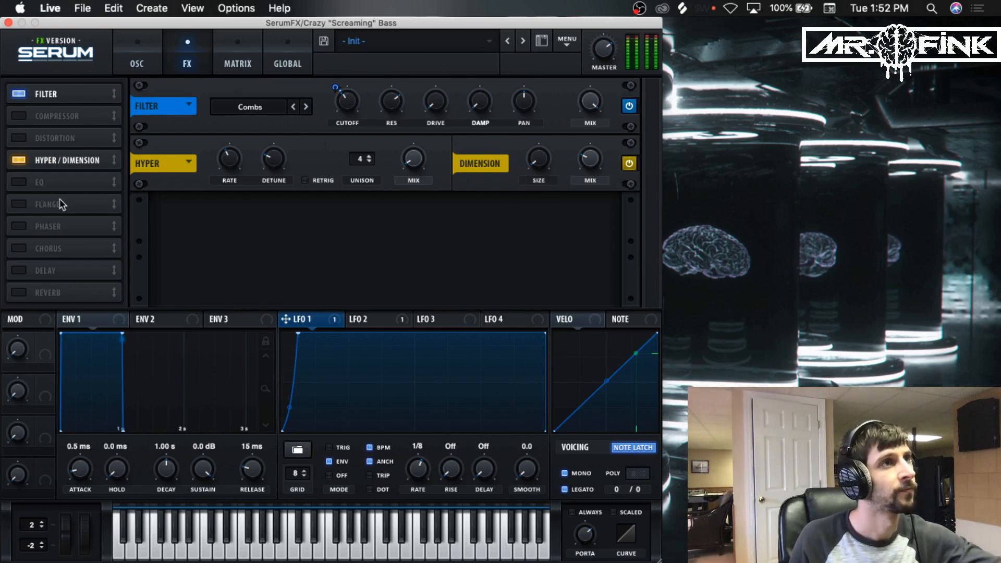
Enable the EQ effect after Hyper / Dimension and compare the sound with the EQ bypassed.
key("space")
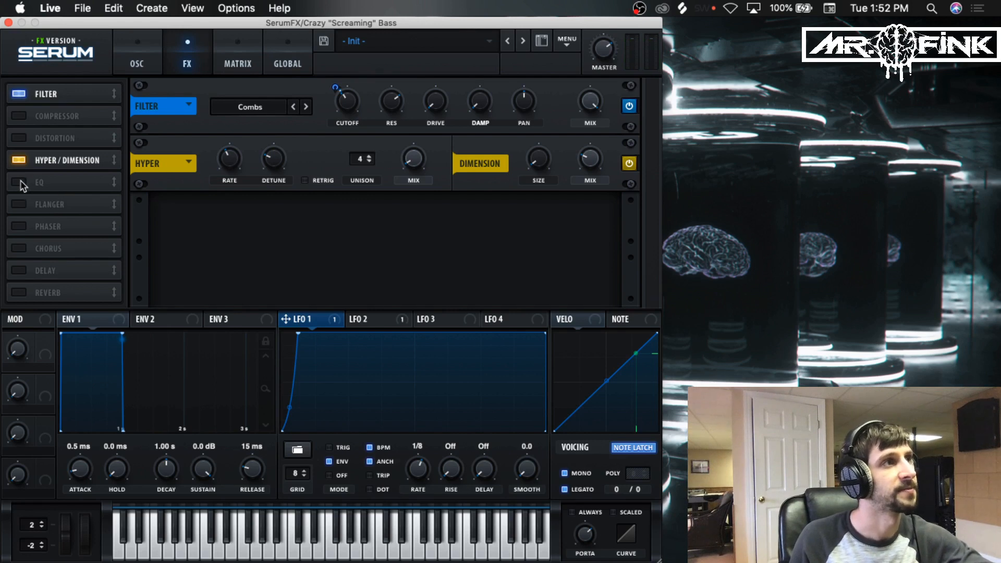
left_click(19, 183)
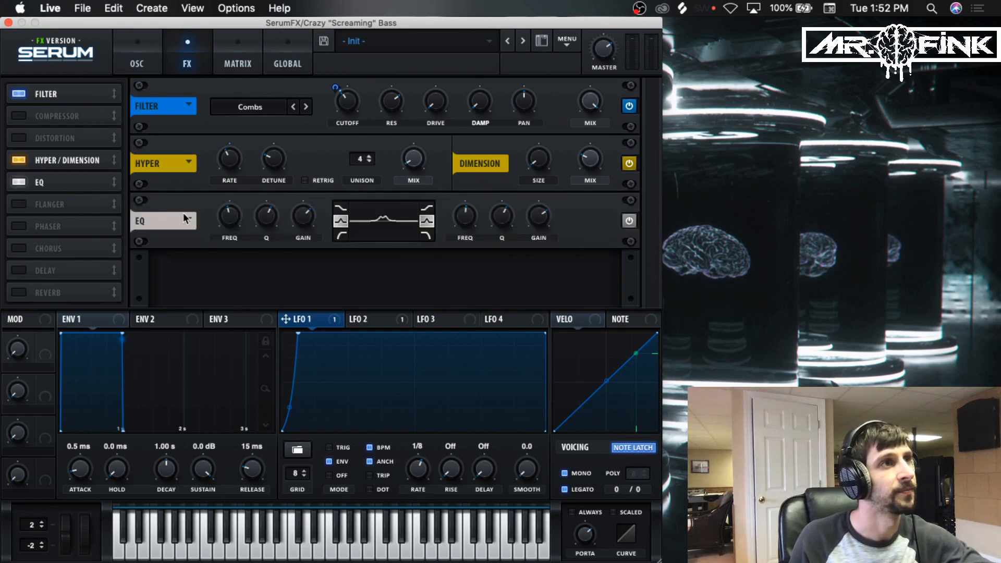
key("space")
key("space")
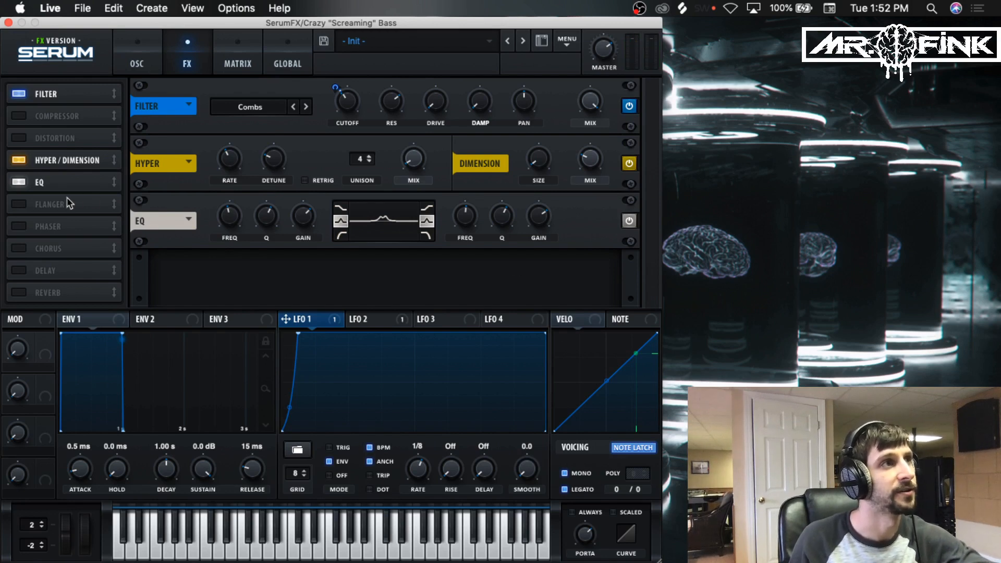
left_click(19, 182)
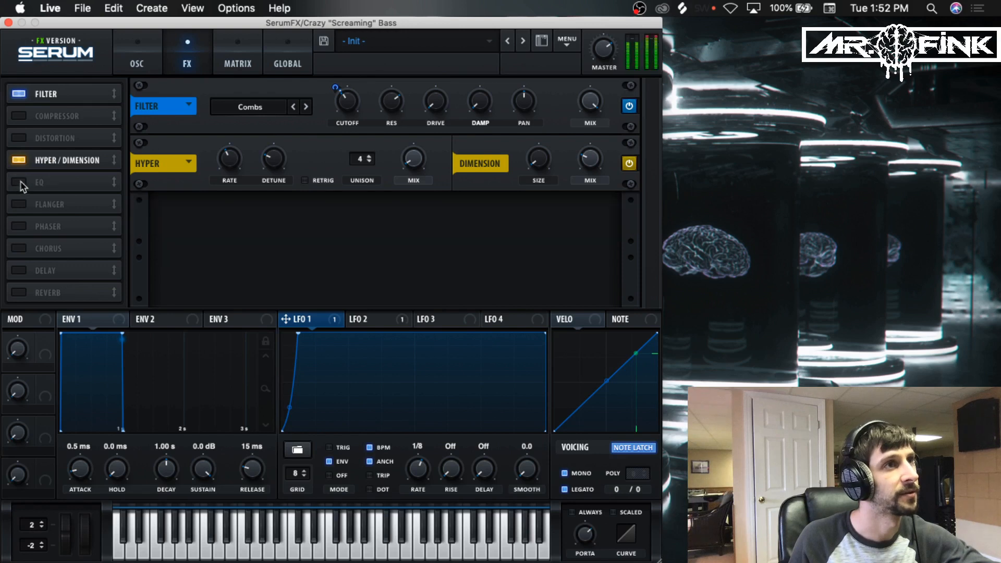
left_click(19, 183)
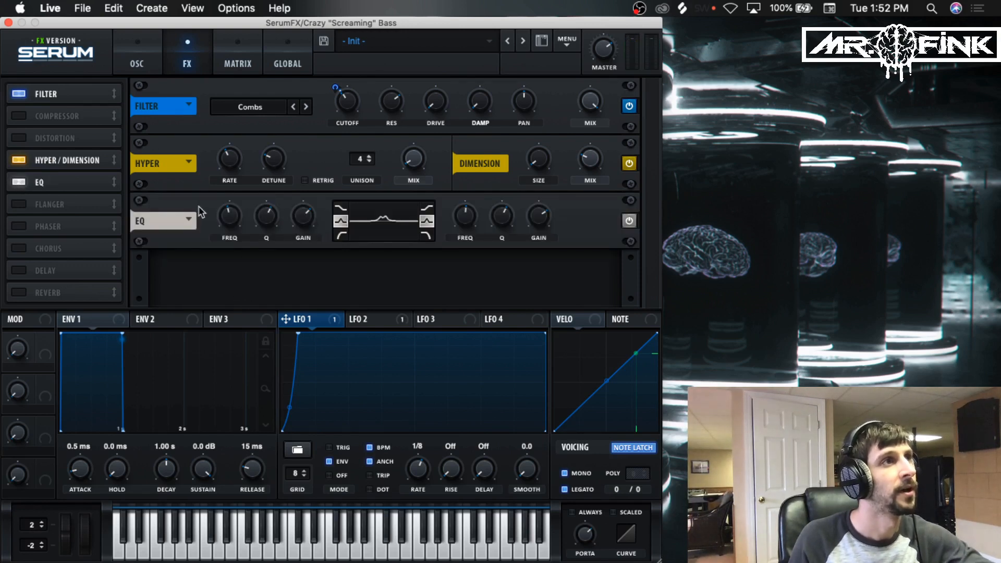
Review the frequency, Q and gain settings of the EQ's low and high bands.
mouse_move(232, 223)
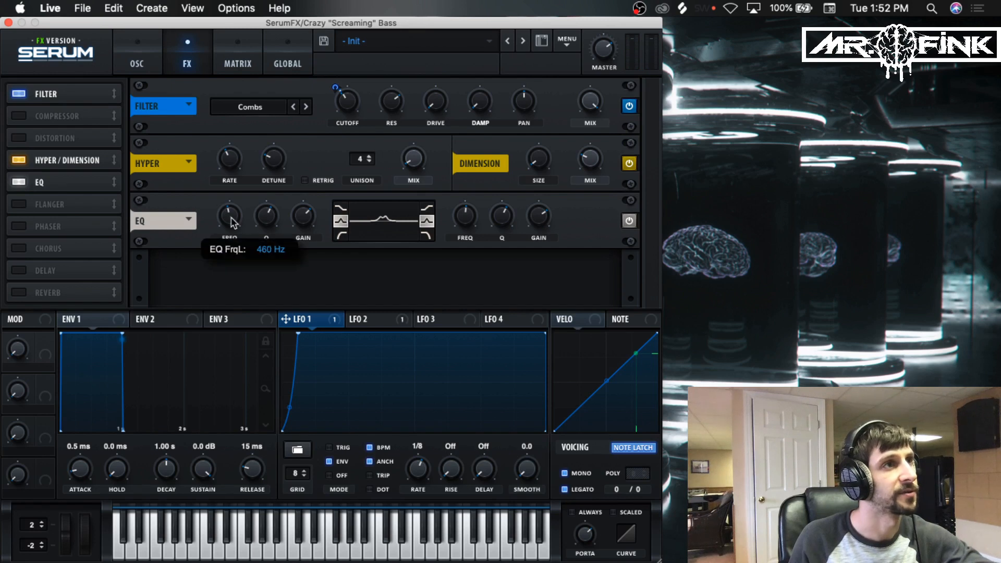
mouse_move(270, 224)
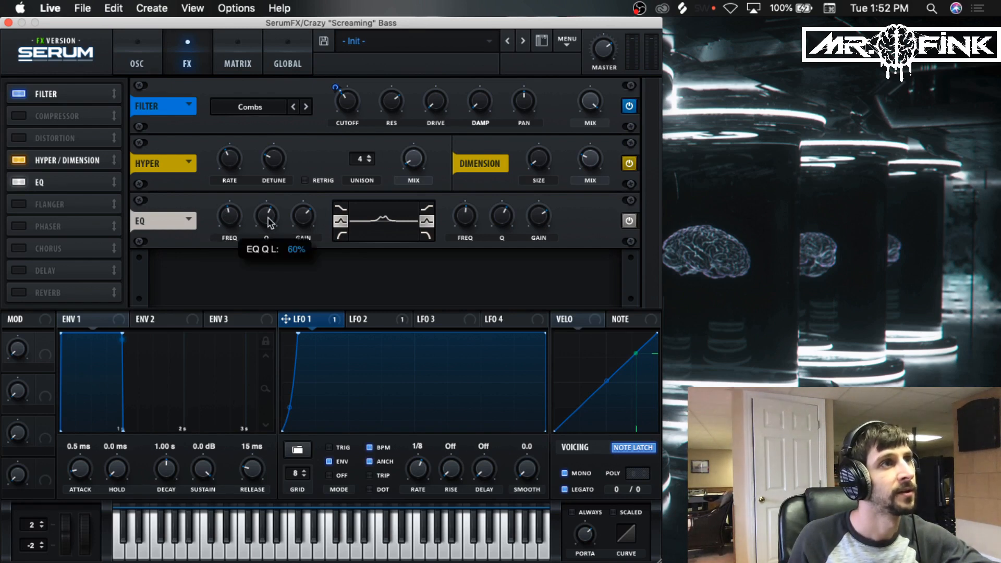
mouse_move(303, 230)
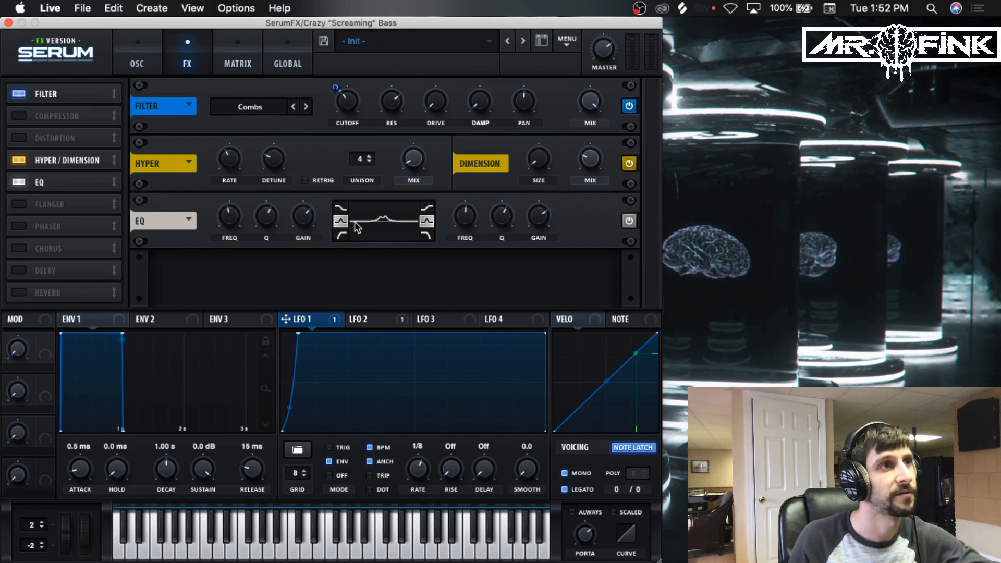
mouse_move(474, 222)
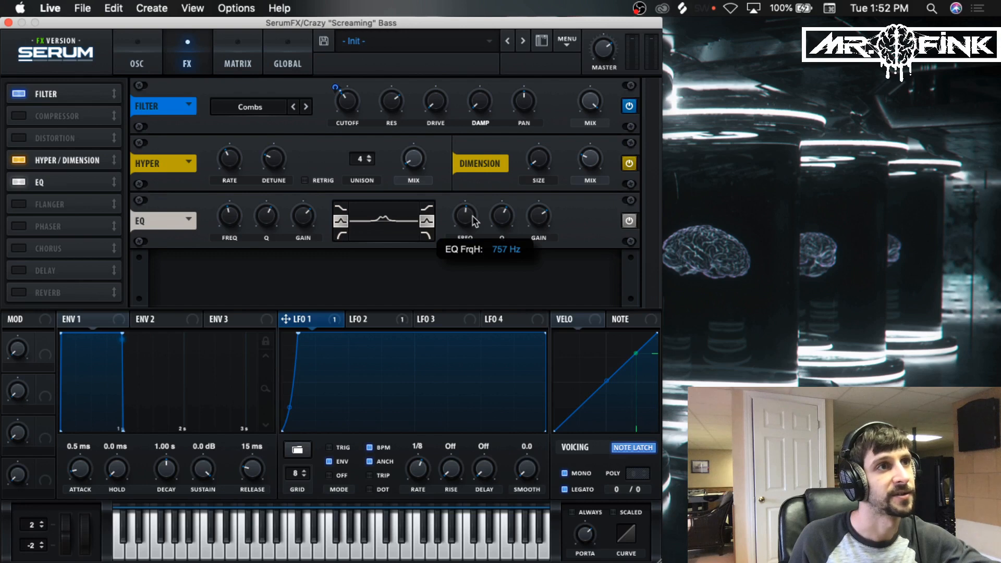
mouse_move(510, 222)
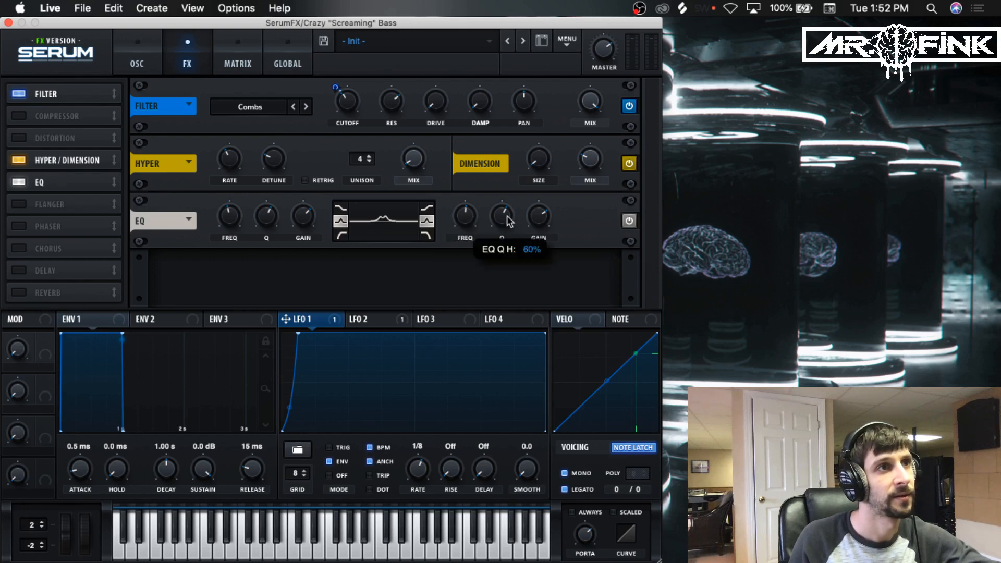
mouse_move(540, 221)
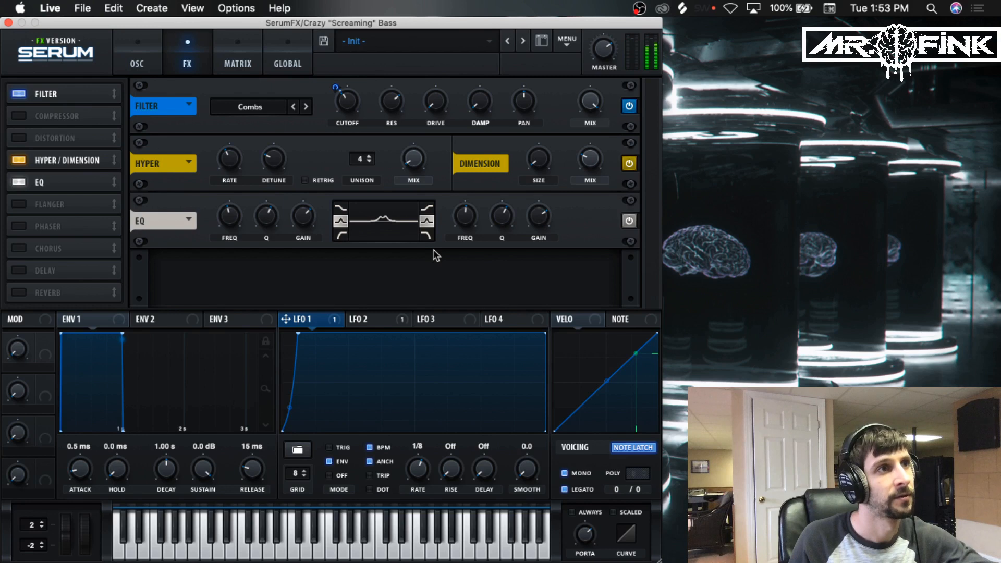
Compare the sound with Note Latch off and on, leave it on, and close the SerumFX window.
left_click(637, 449)
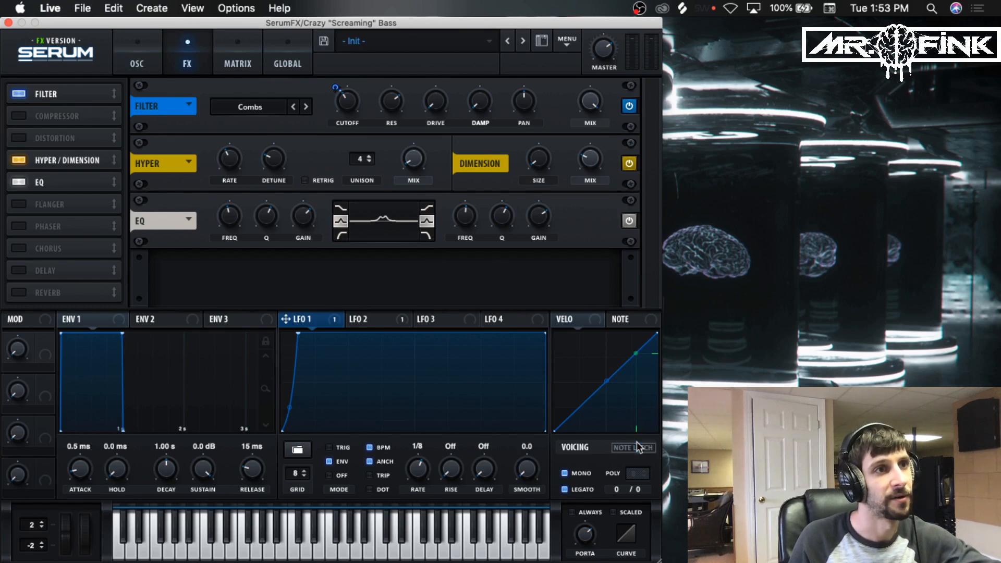
left_click(637, 445)
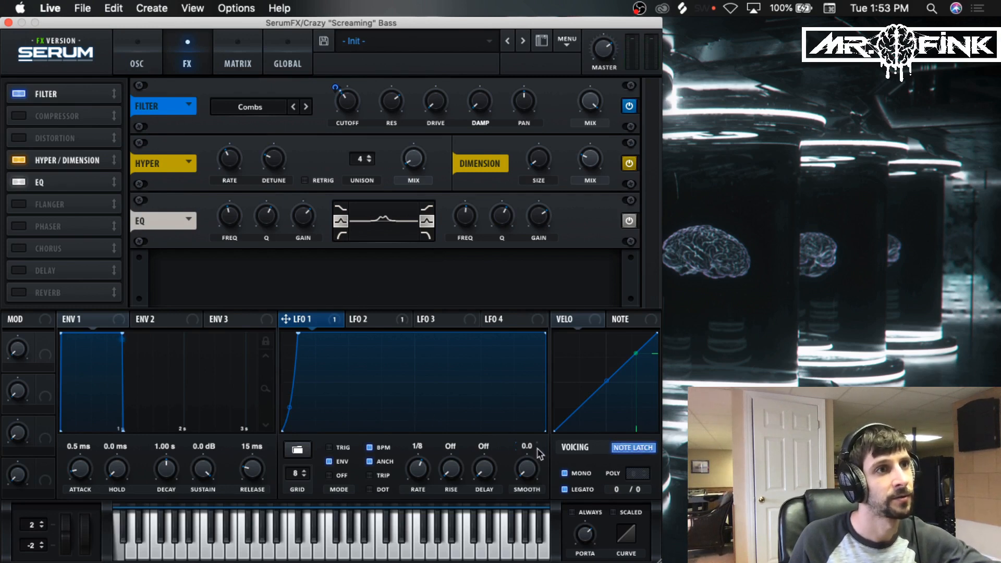
left_click(633, 452)
left_click(633, 452)
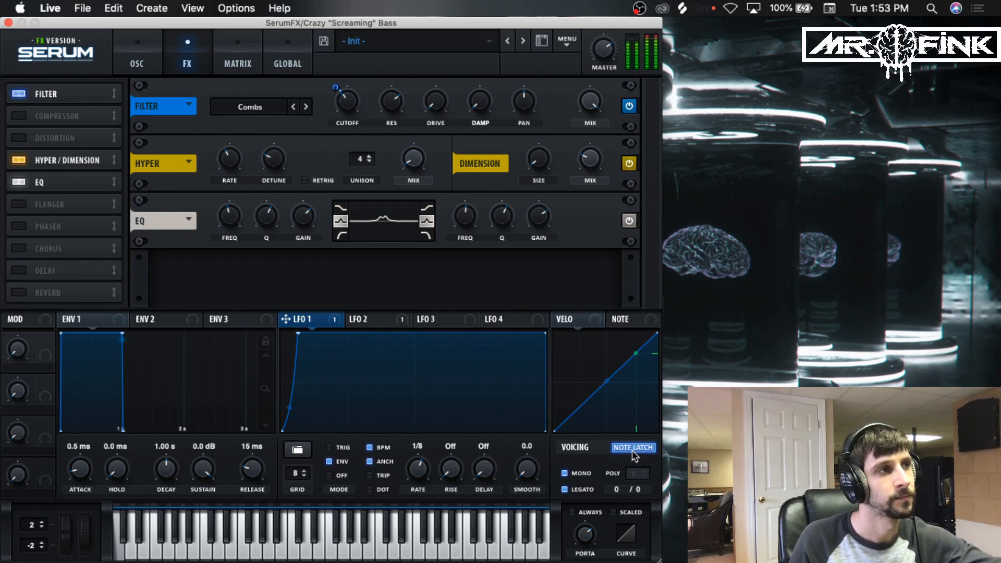
mouse_move(177, 22)
left_mouse_down()
mouse_move(285, 22)
mouse_move(176, 23)
left_mouse_up()
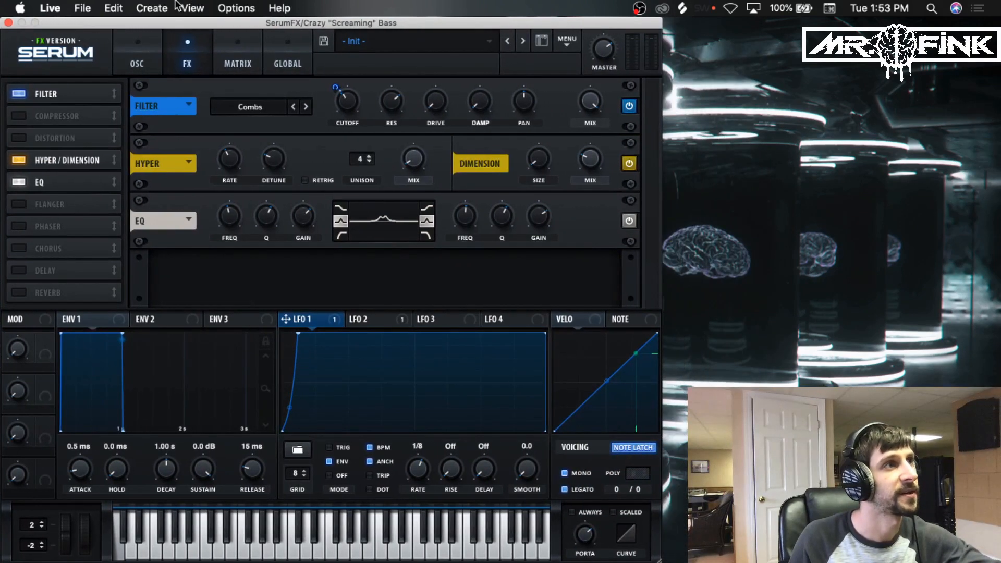
left_click(8, 23)
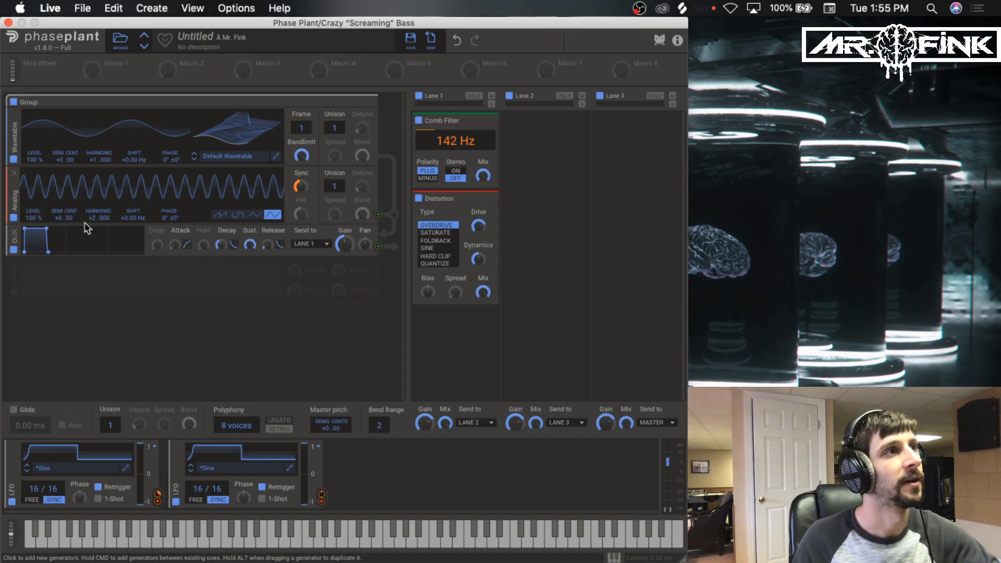
In Phase Plant, audition different LFO modulation amounts on the Analog oscillator's Sync and set its Harmonic to 4.000.
mouse_move(301, 196)
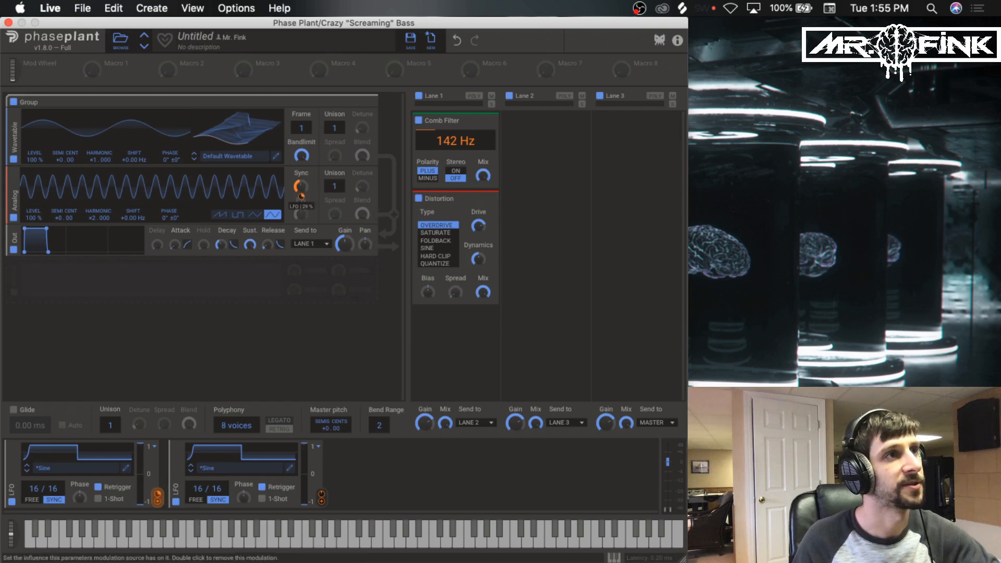
left_click_drag(301, 196, 301, 208)
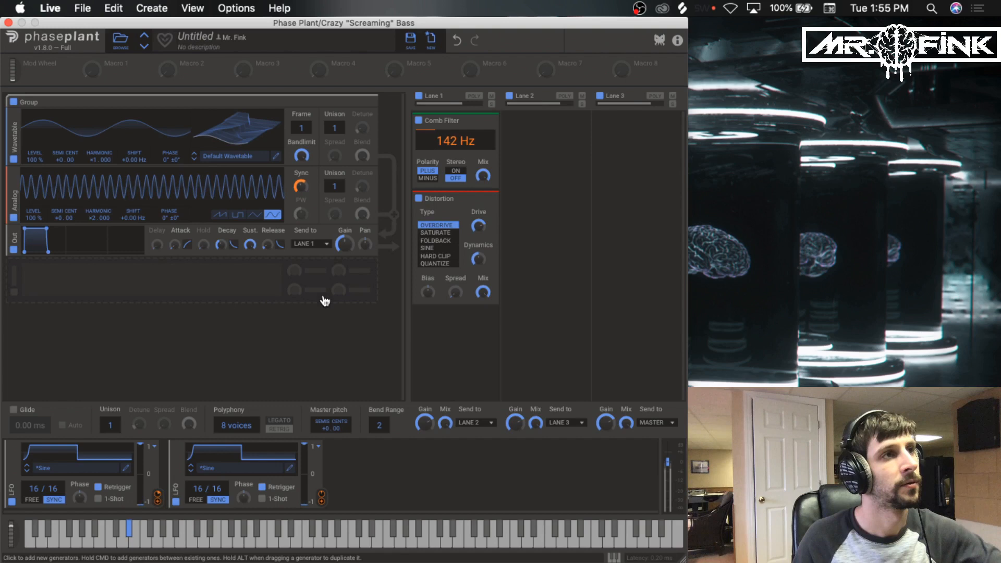
mouse_move(301, 197)
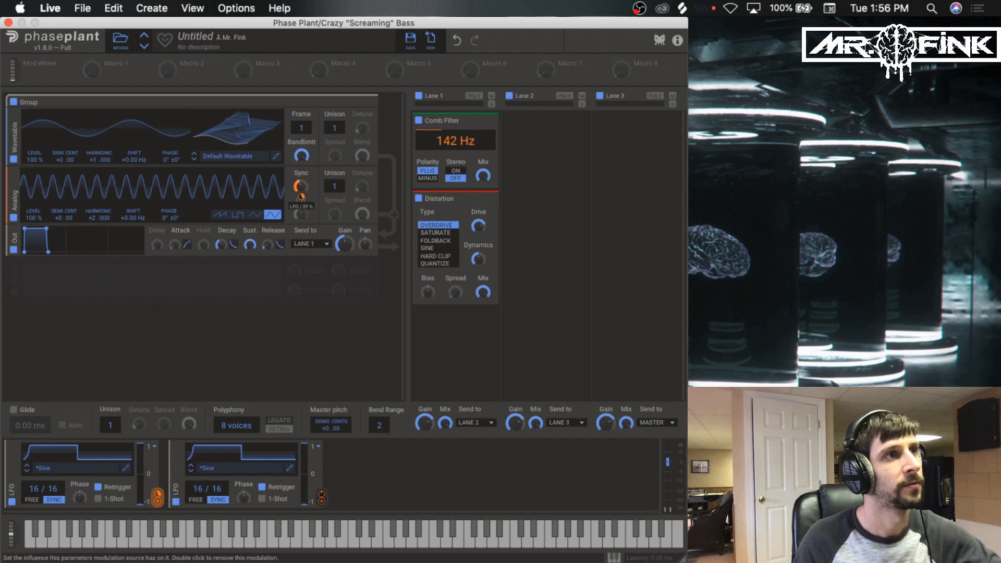
left_click_drag(304, 199, 304, 199)
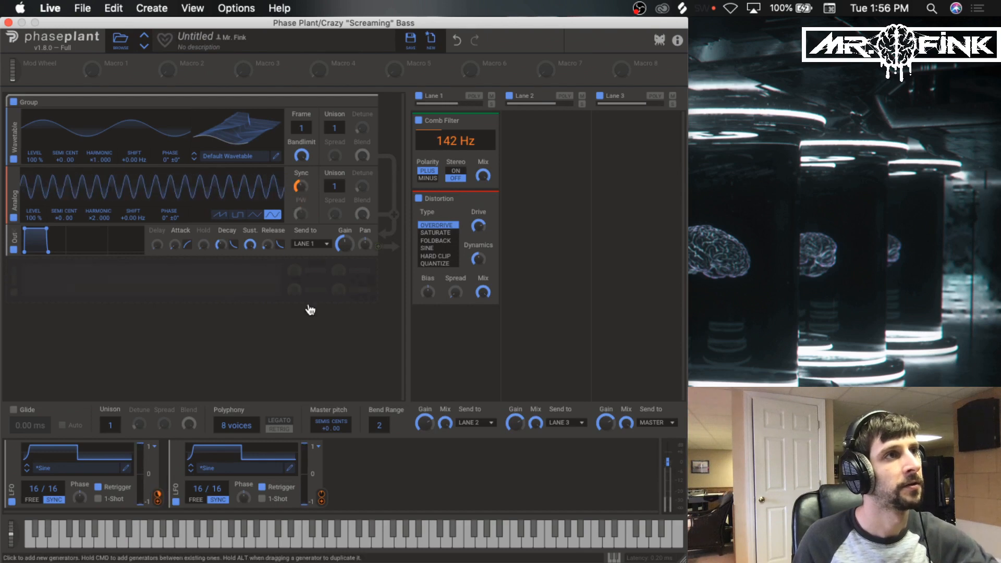
left_click_drag(302, 197, 302, 197)
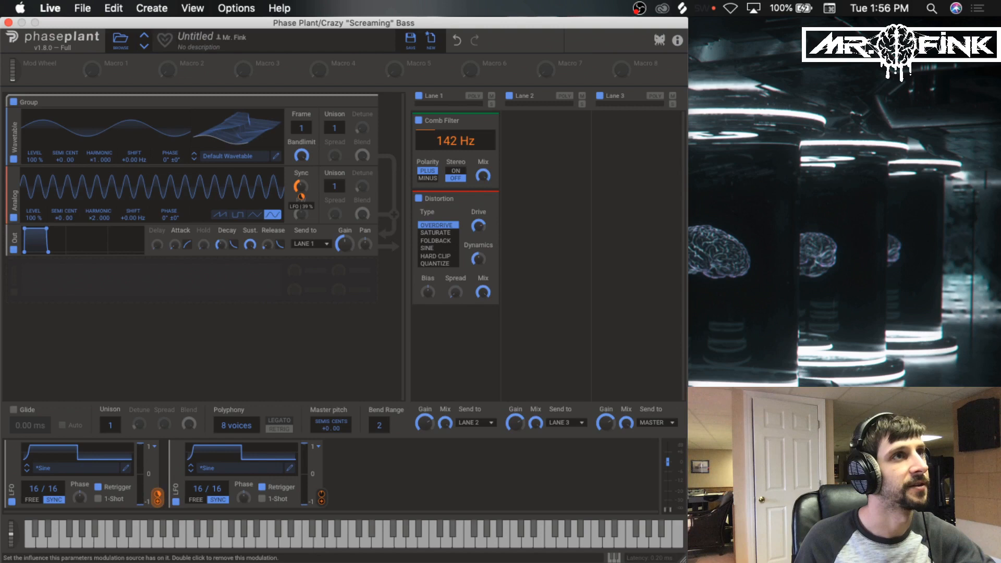
left_click_drag(300, 197, 300, 197)
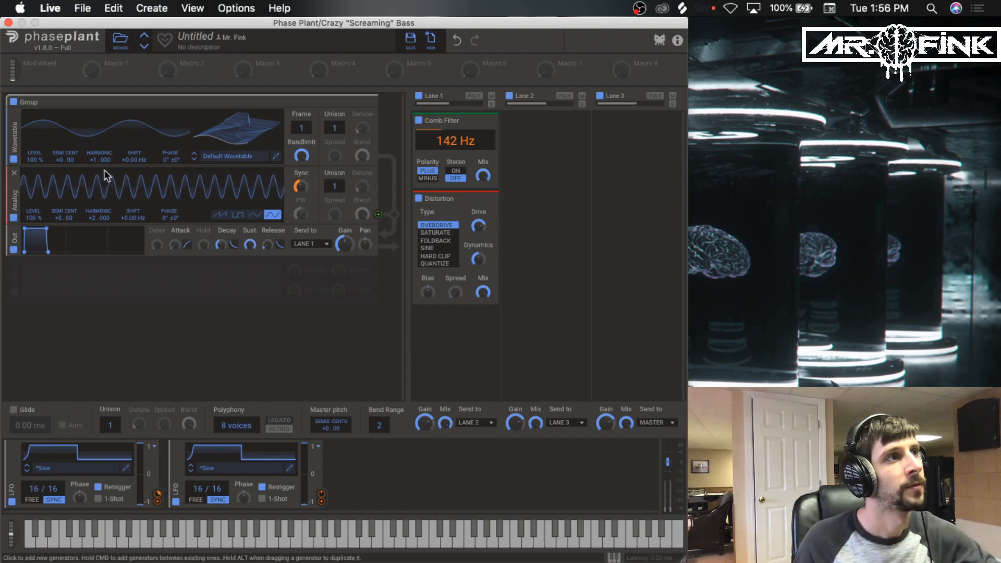
left_click_drag(301, 198, 301, 197)
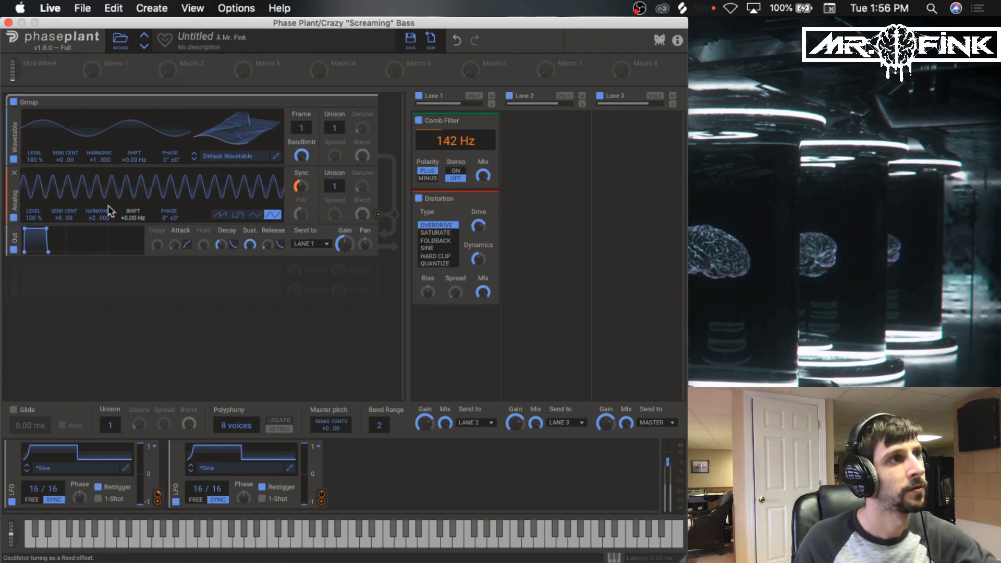
left_click_drag(88, 213, 88, 212)
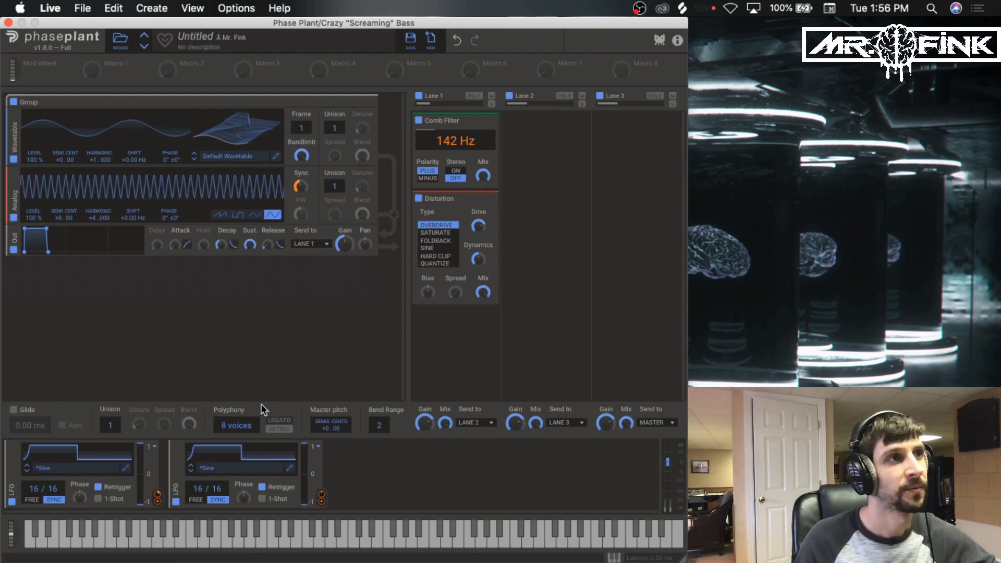